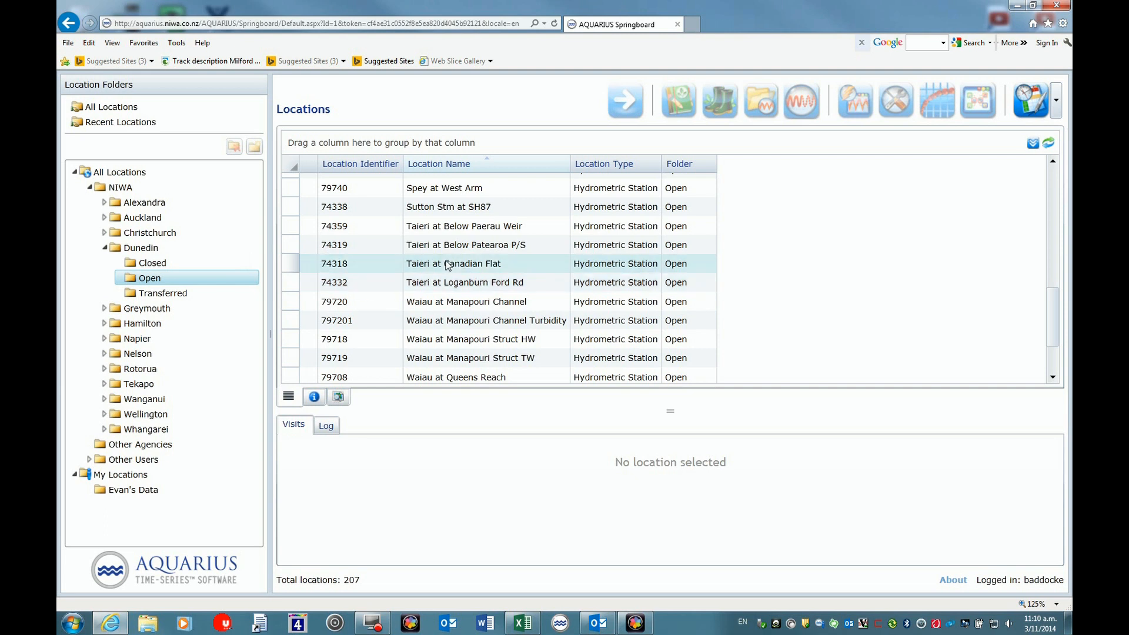
Open the field visits for the Taieri at Below Paerau Weir location and collapse the 2014-08-29 visit.
{"action": "left_click", "coordinate": [460, 230]}
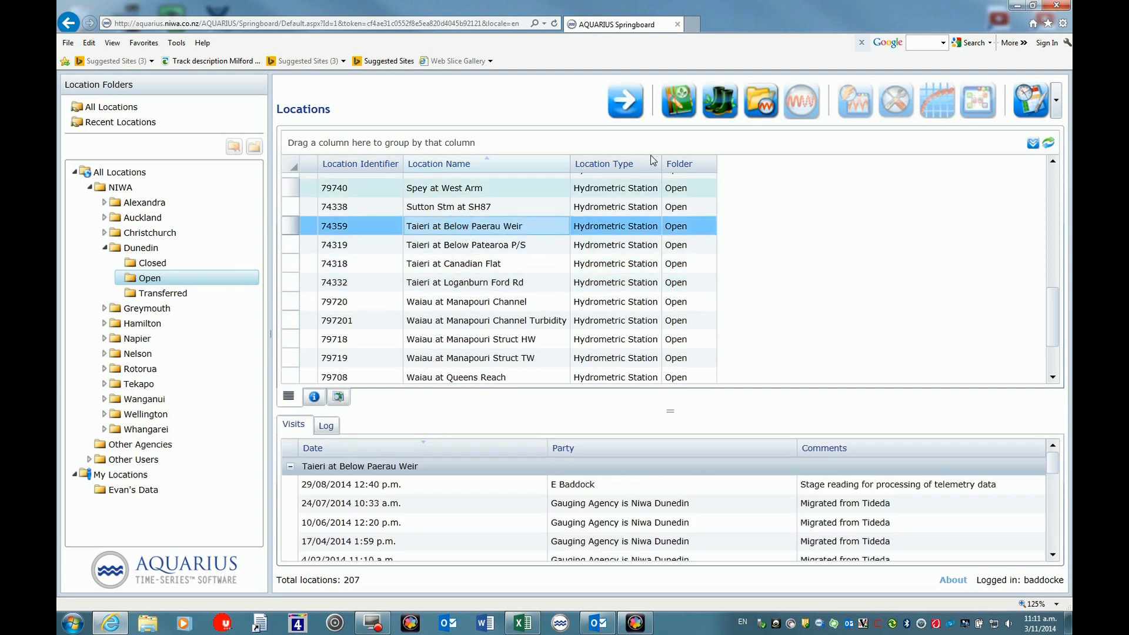
{"action": "left_click", "coordinate": [721, 105]}
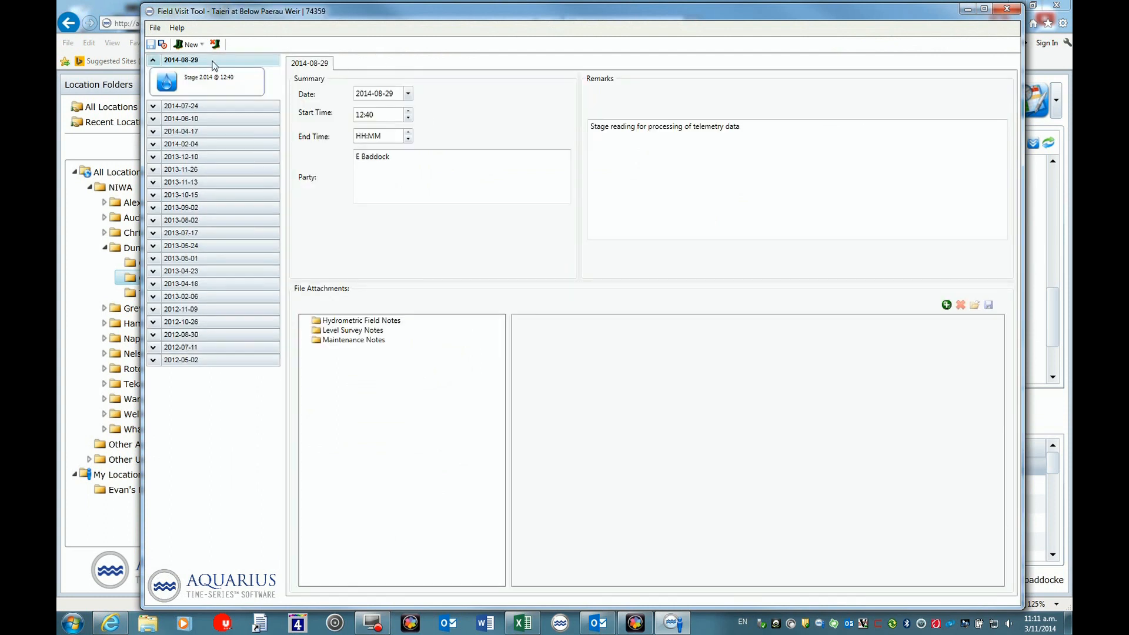
{"action": "left_click", "coordinate": [153, 61]}
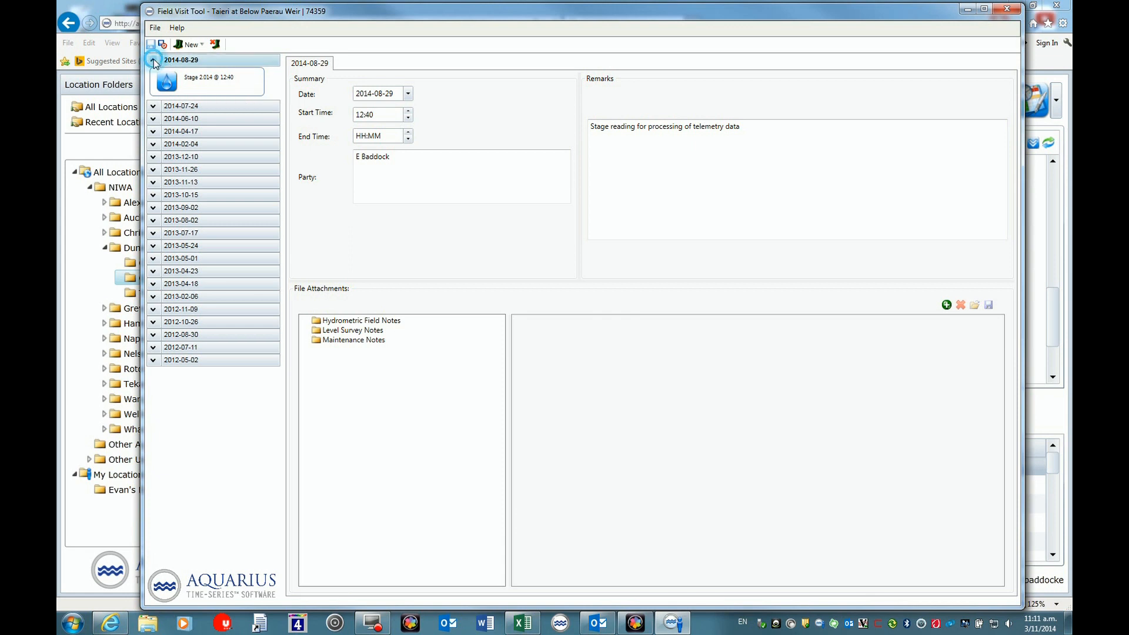
Create a new field visit dated 2014-10-28 at 11:15.
{"action": "left_click", "coordinate": [191, 45]}
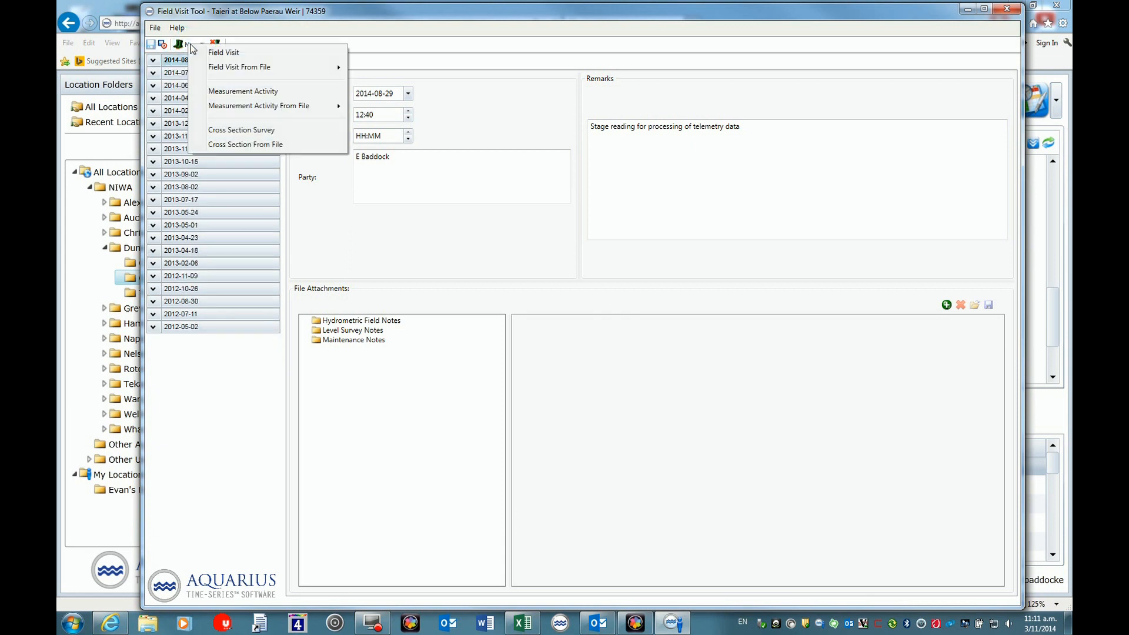
{"action": "left_click", "coordinate": [224, 53]}
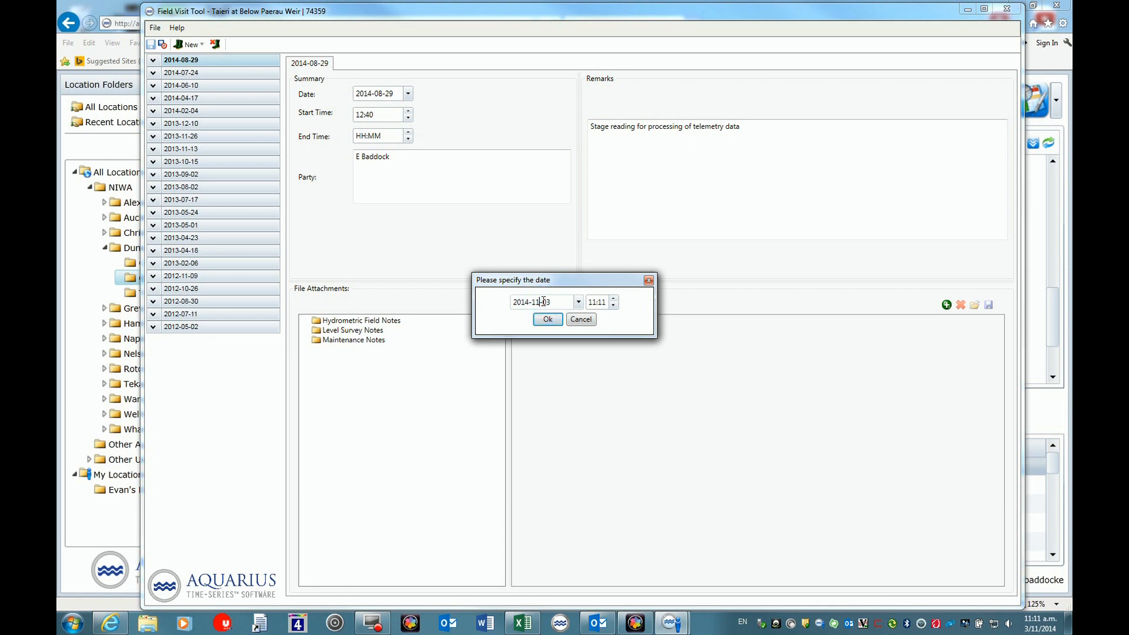
{"action": "key", "text": "BackSpace"}
{"action": "type", "text": "0-28"}
{"action": "left_click", "coordinate": [606, 302]}
{"action": "key", "text": "BackSpace"}
{"action": "type", "text": "5"}
{"action": "left_click", "coordinate": [547, 319]}
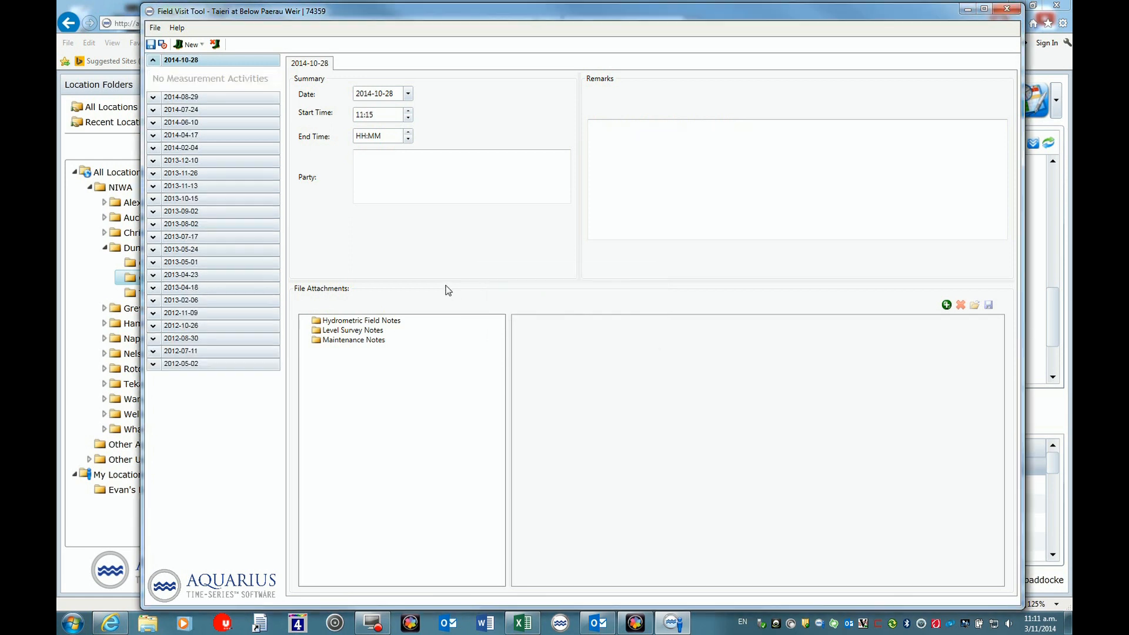
Enter the party's initials and the remarks ESG = 1.971, EPB = 1.971, Primary = 1.971, Backup = 1.973 and "Biennial site inspection.".
{"action": "left_click", "coordinate": [362, 163]}
{"action": "type", "text": "EB DK"}
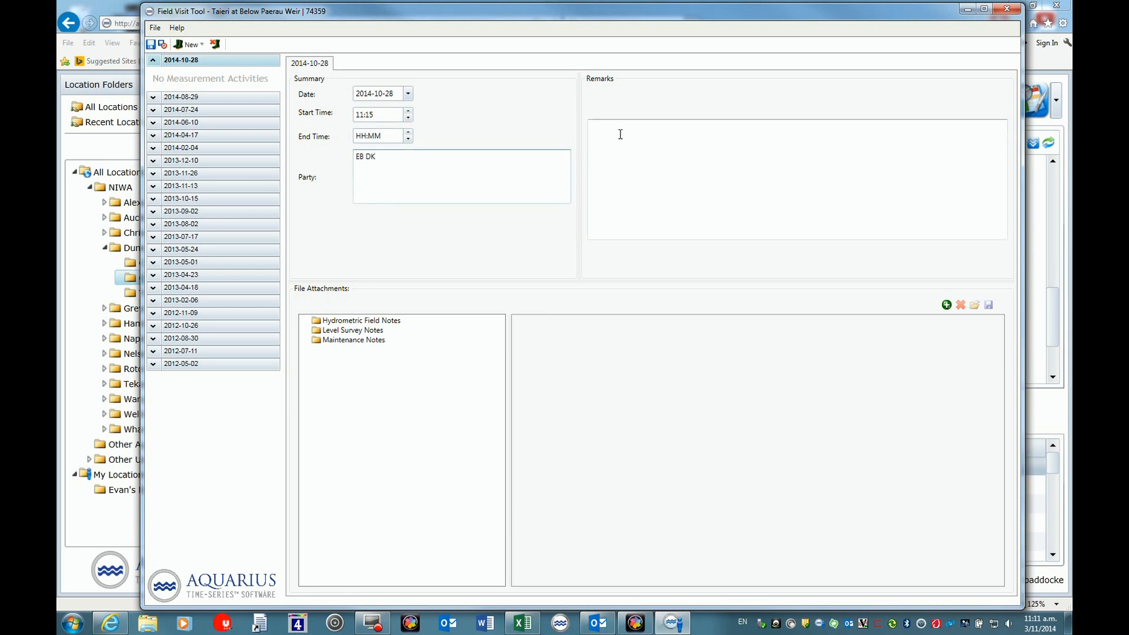
{"action": "left_click", "coordinate": [595, 133]}
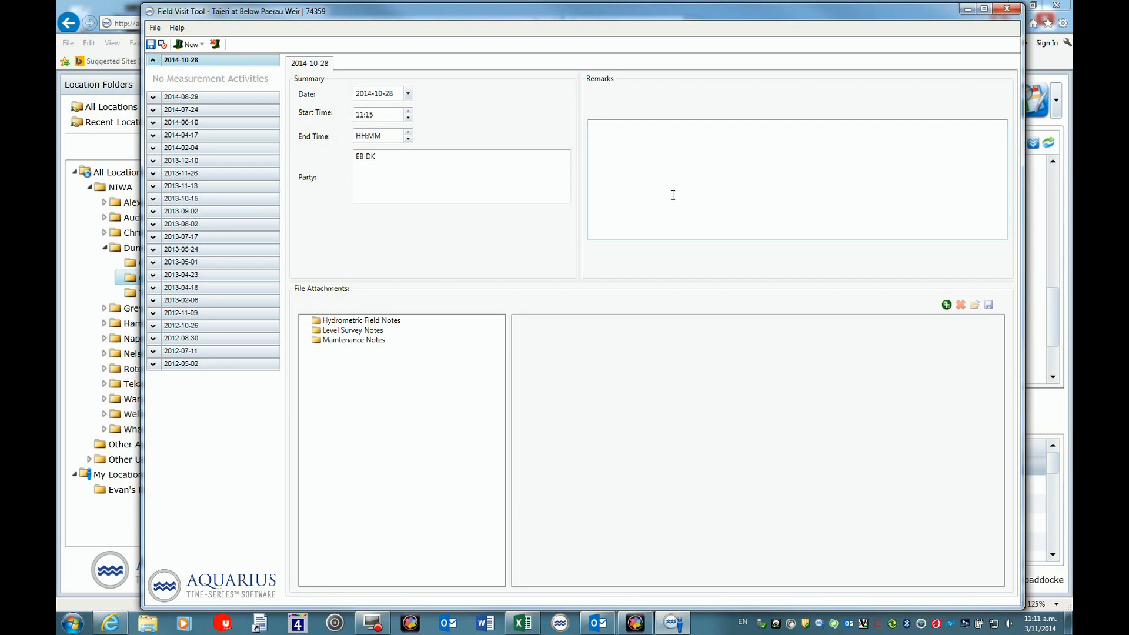
{"action": "type", "text": "ESG = 1.971"}
{"action": "key", "text": "Return"}
{"action": "type", "text": "EPB = 1.971 Primary = 1.971 Backup ="}
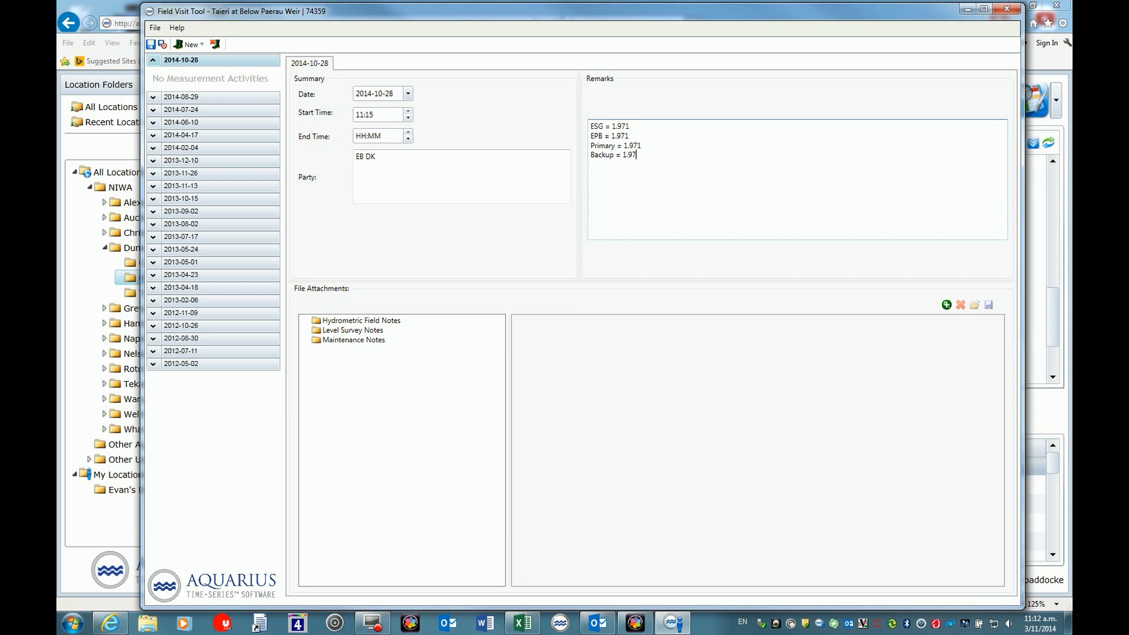
{"action": "key", "text": "Return"}
{"action": "type", "text": "Biennial site inspection."}
Add a measurement activity to the visit, name it EPB and set its approval level to Working.
{"action": "left_click", "coordinate": [191, 46]}
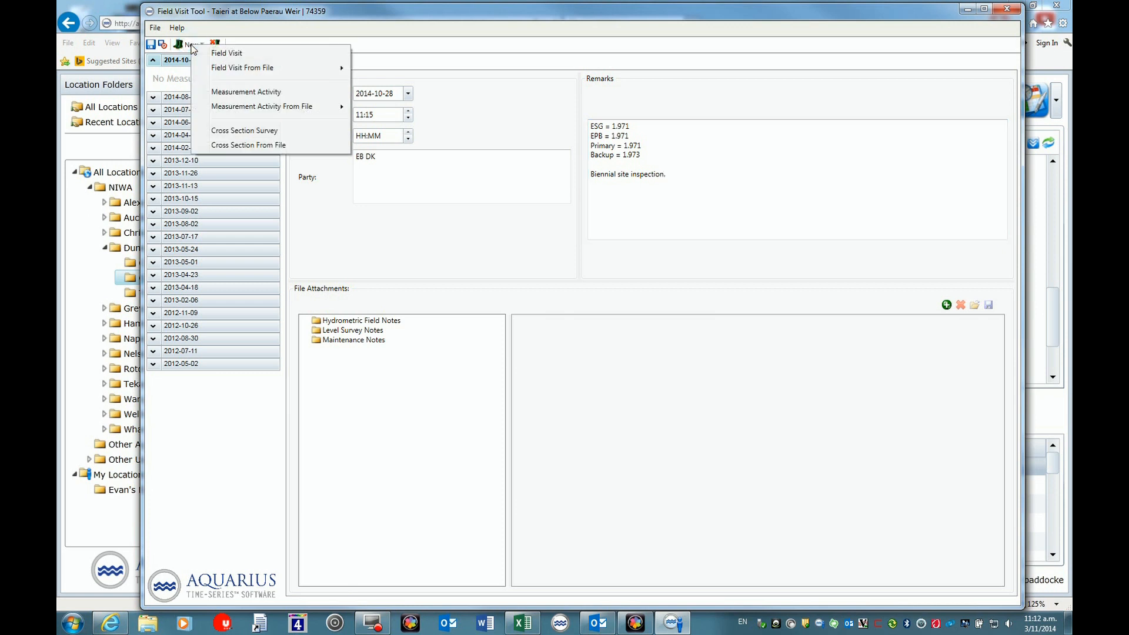
{"action": "left_click", "coordinate": [245, 92]}
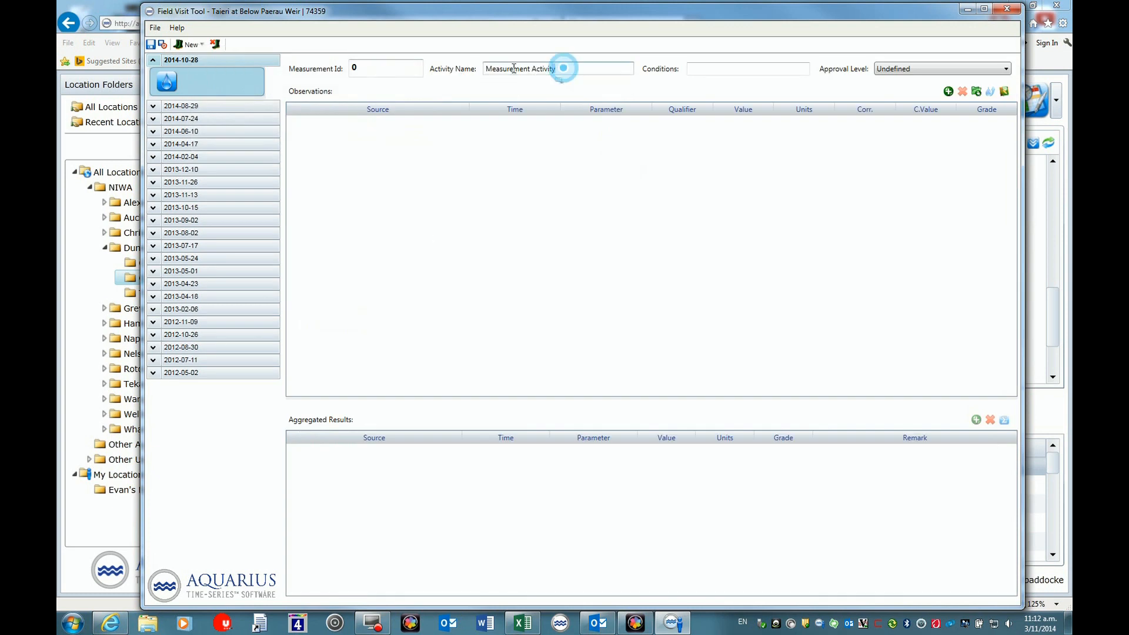
{"action": "left_click_drag", "start_coordinate": [561, 68], "coordinate": [477, 70]}
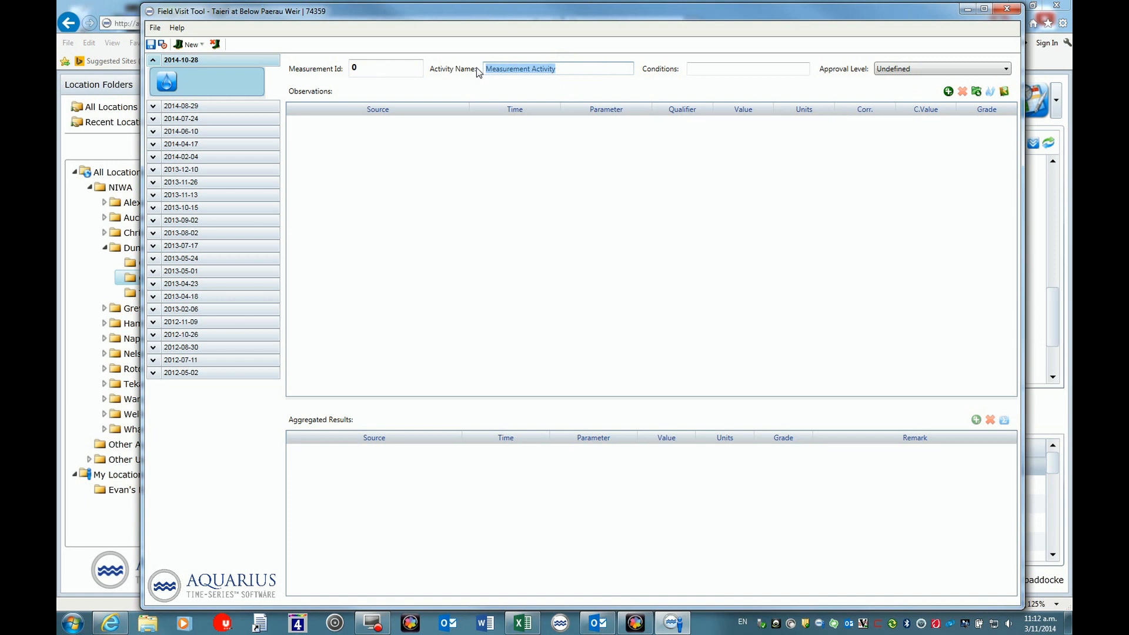
{"action": "type", "text": "EPB"}
{"action": "left_click", "coordinate": [1006, 69]}
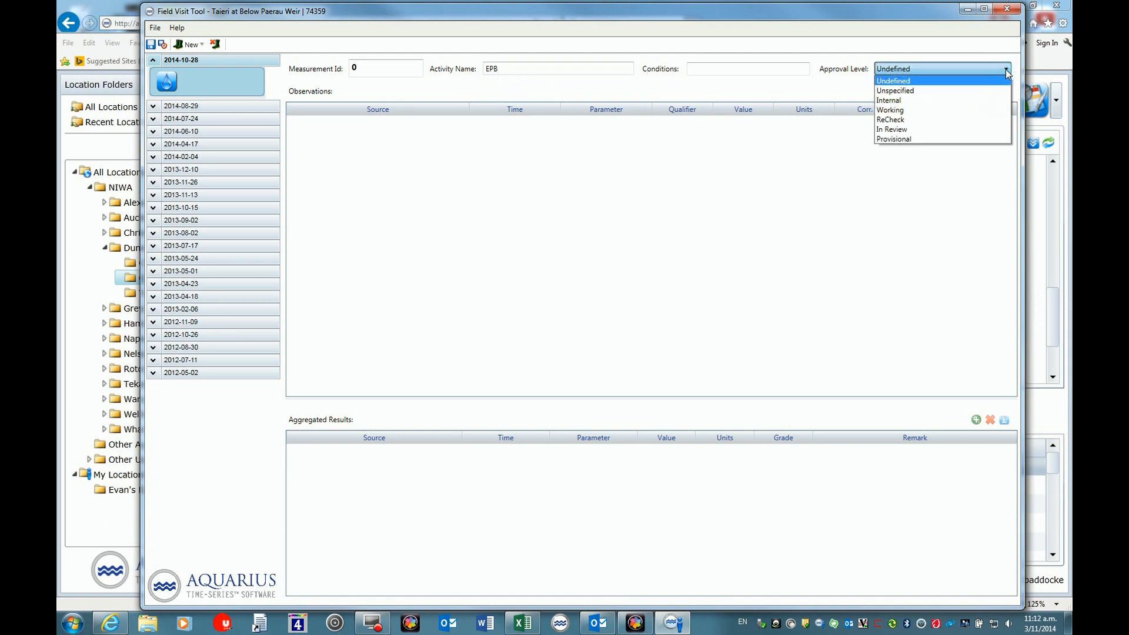
{"action": "left_click", "coordinate": [946, 109]}
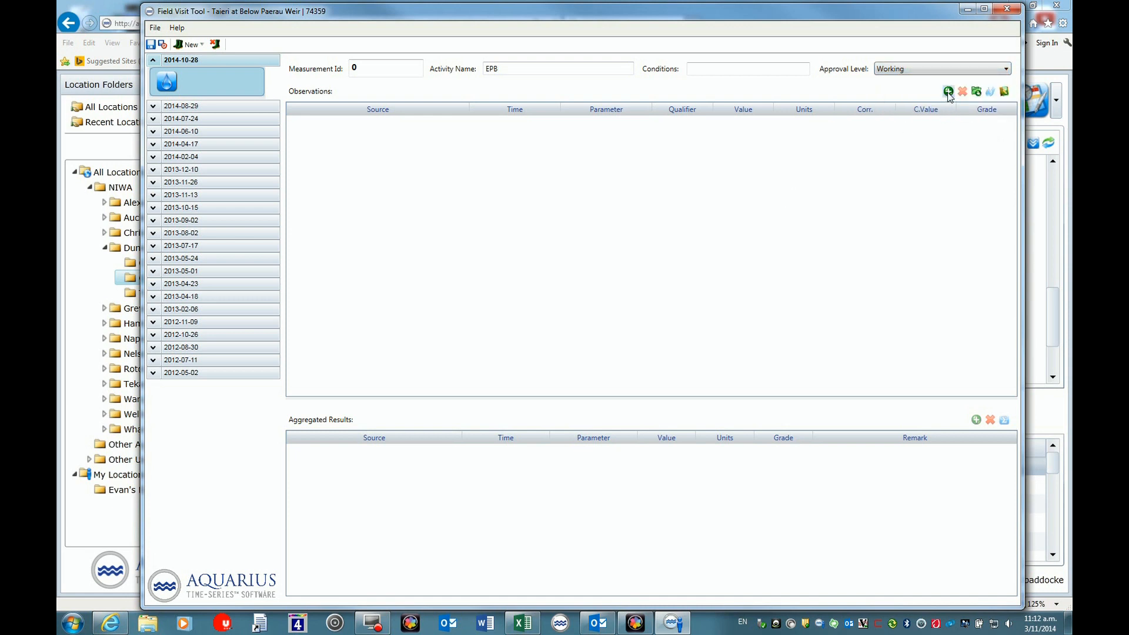
Add a Stage observation at 11:15 with value 1.971 m and grade 200 - NO QUALITY.
{"action": "left_click", "coordinate": [948, 93]}
{"action": "left_click", "coordinate": [495, 124]}
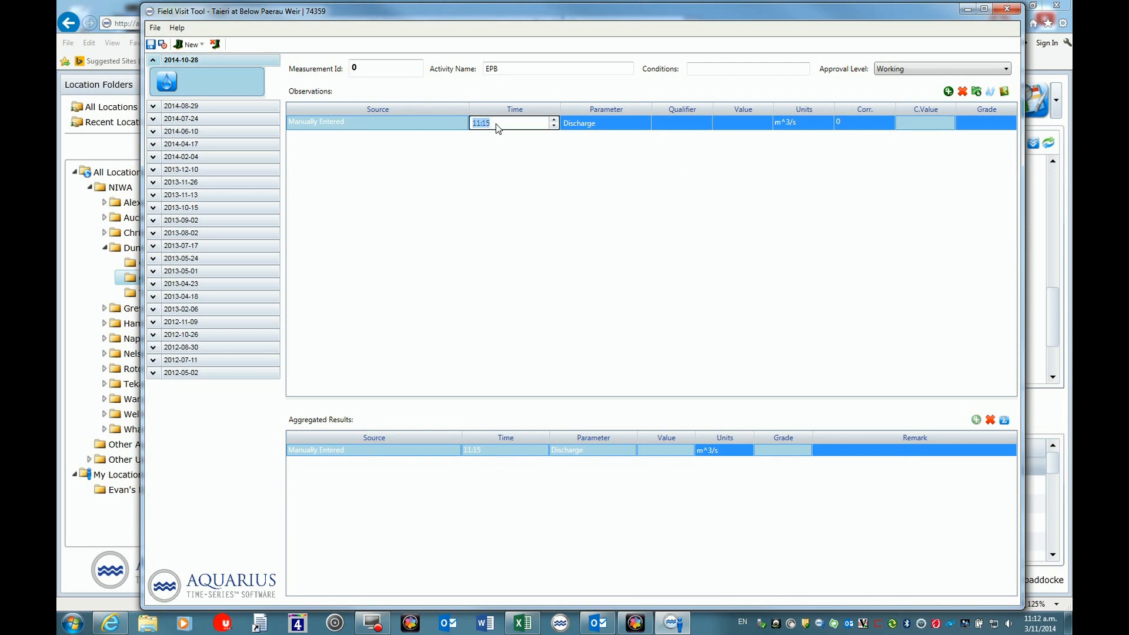
{"action": "left_click", "coordinate": [614, 125]}
{"action": "left_click", "coordinate": [628, 125]}
{"action": "left_click", "coordinate": [604, 148]}
{"action": "left_click", "coordinate": [735, 124]}
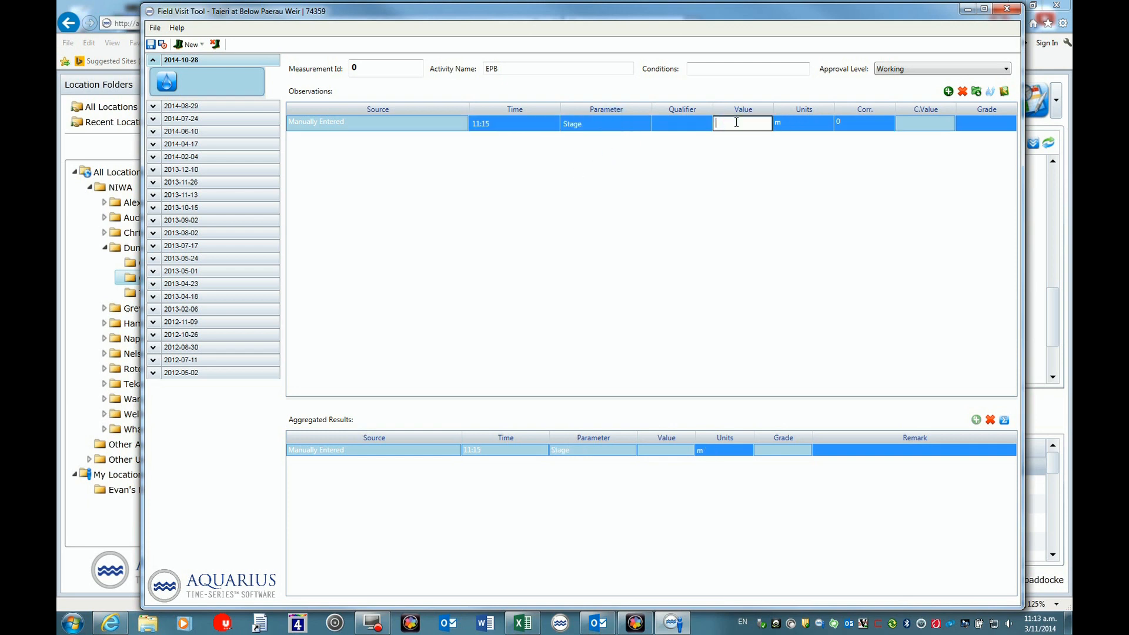
{"action": "type", "text": "1.971"}
{"action": "left_click", "coordinate": [979, 124]}
{"action": "left_click", "coordinate": [1011, 124]}
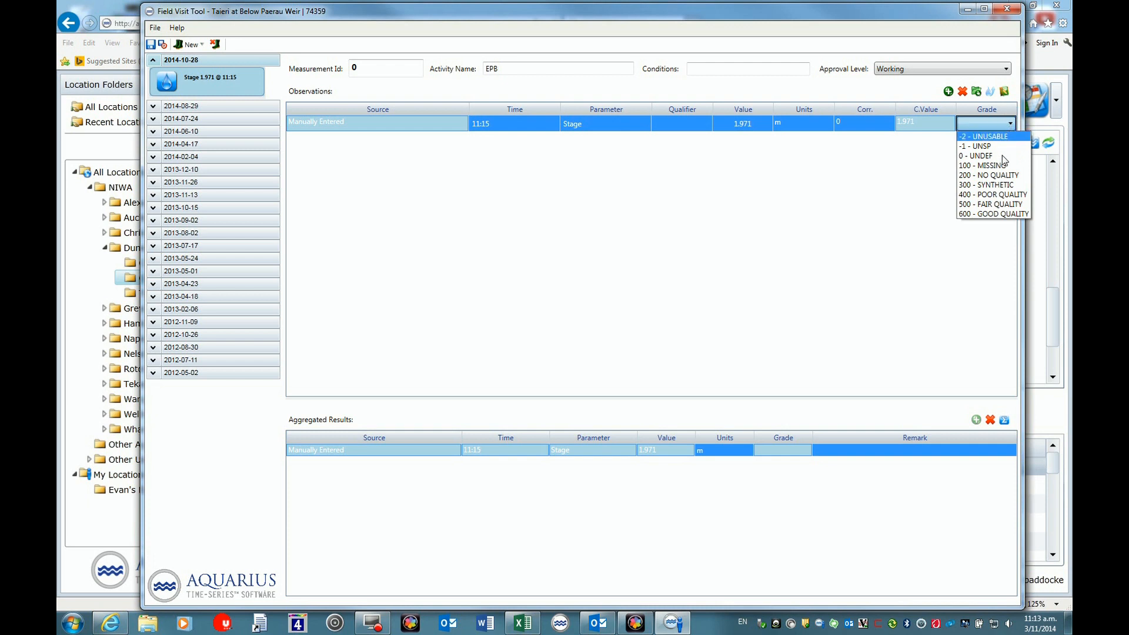
{"action": "left_click", "coordinate": [993, 177]}
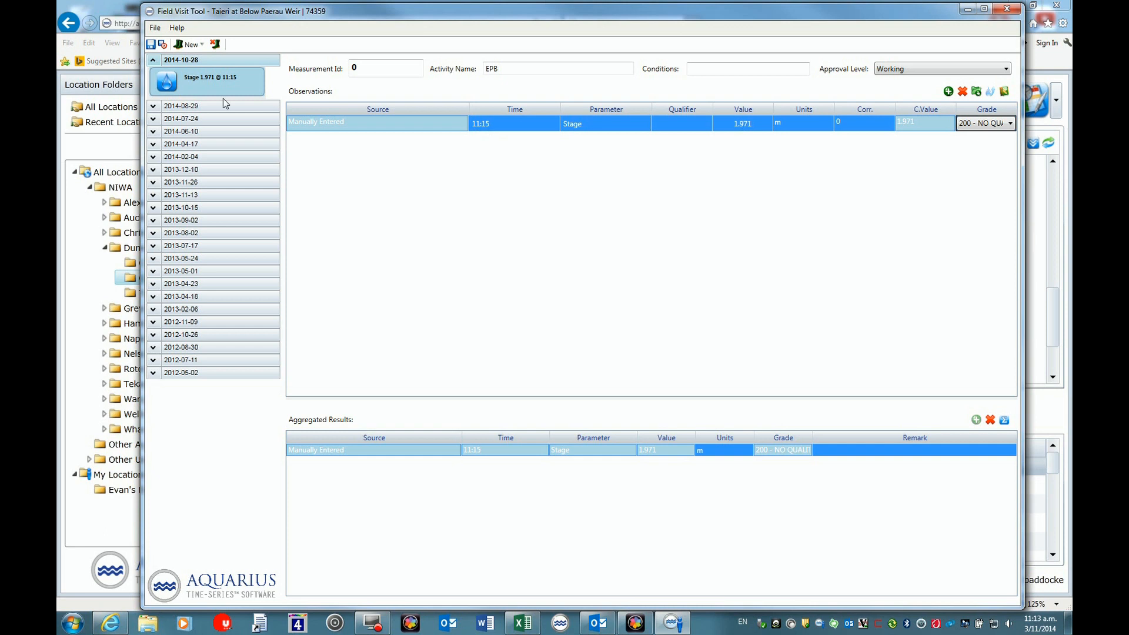
Start a new measurement activity from a WinRiverII HydroML file for the 2014-10-28 visit.
{"action": "left_click", "coordinate": [206, 83]}
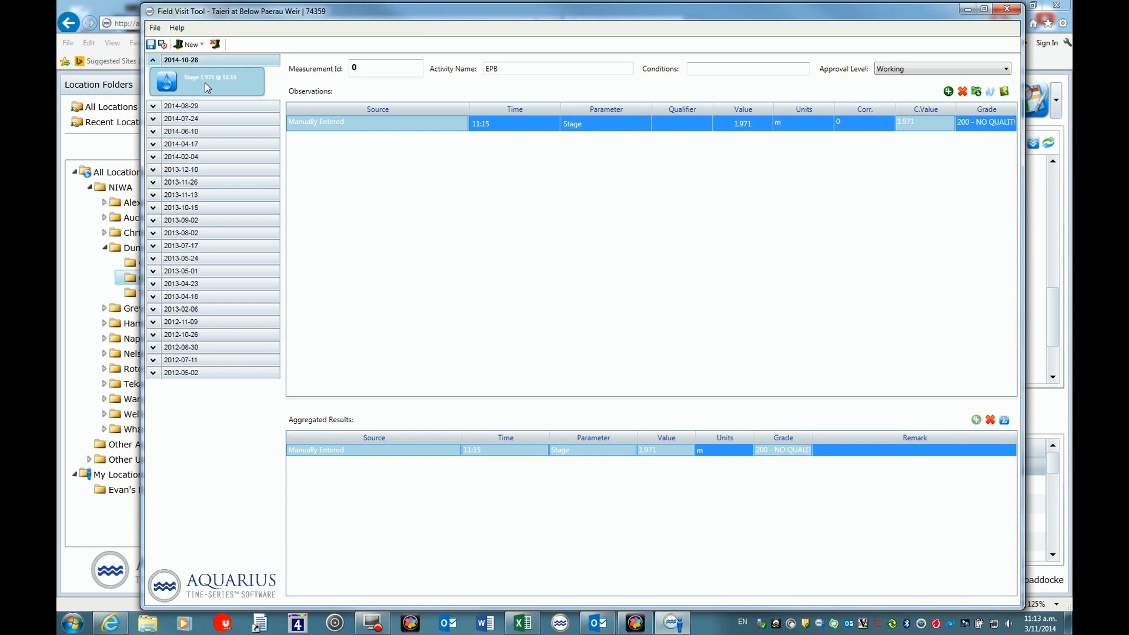
{"action": "left_click", "coordinate": [188, 60]}
{"action": "left_click", "coordinate": [189, 47]}
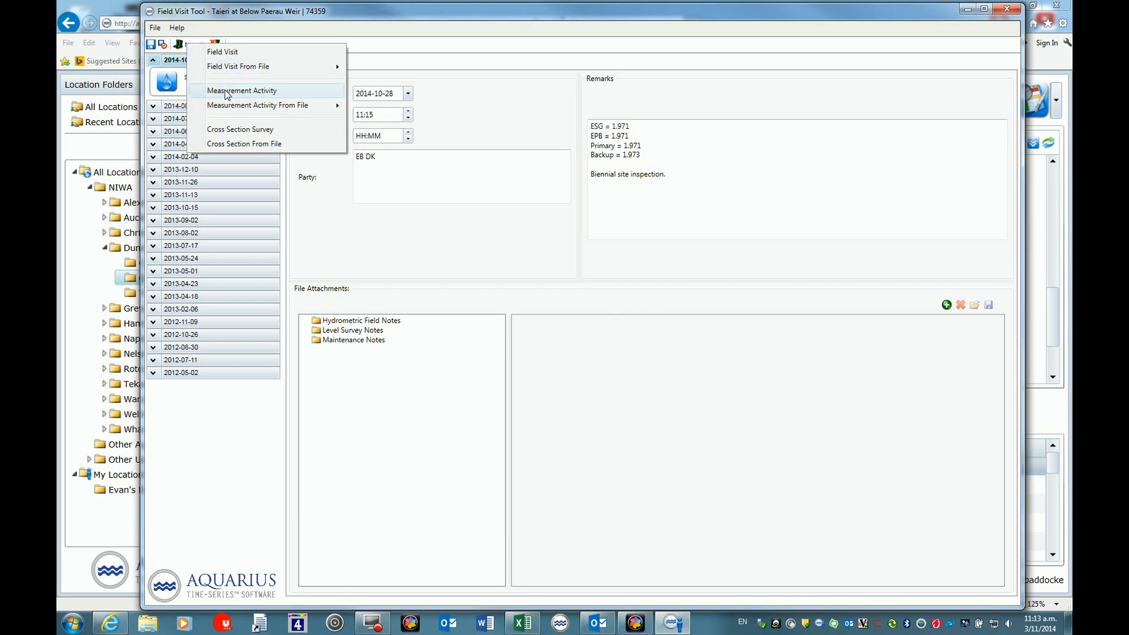
{"action": "mouse_move", "coordinate": [281, 107]}
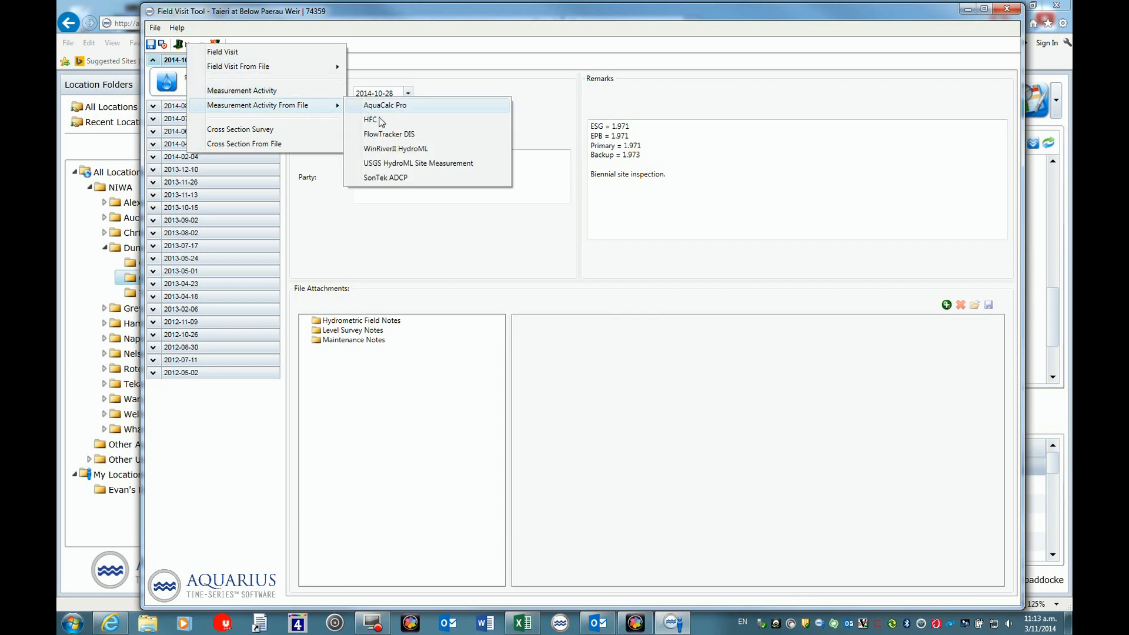
{"action": "left_click", "coordinate": [387, 150]}
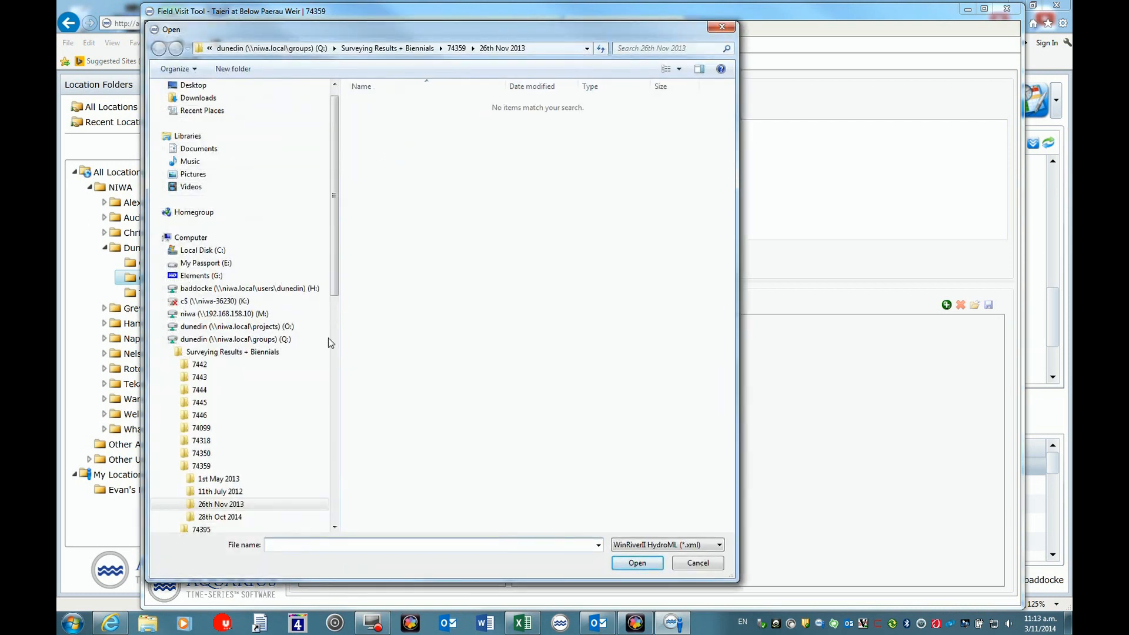
Import 74359oct2014.xml from GAUGINGS\StreamPro data files\74359\2014\28th Oct on drive Q: as the new activity.
{"action": "left_click", "coordinate": [170, 353]}
{"action": "left_click", "coordinate": [220, 340]}
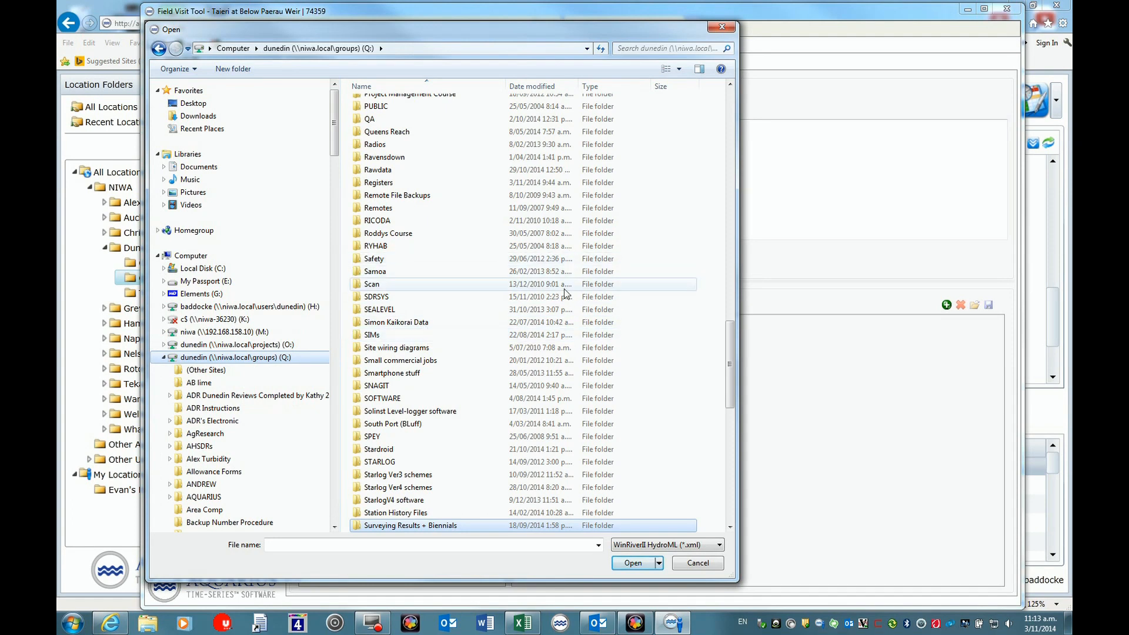
{"action": "left_click_drag", "start_coordinate": [729, 354], "coordinate": [710, 192]}
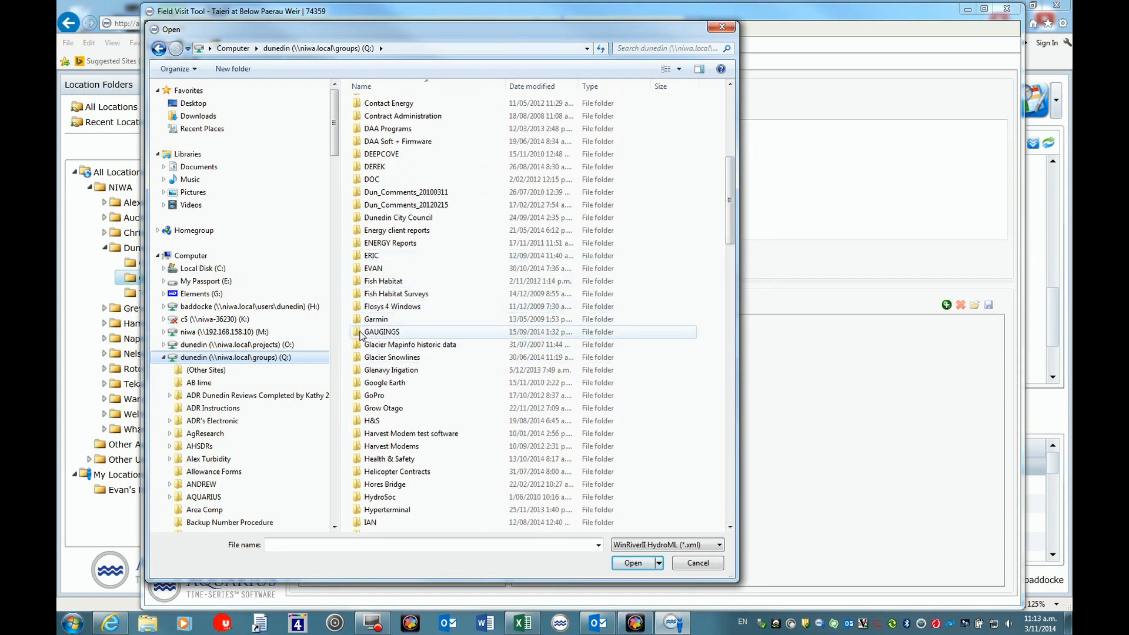
{"action": "double_click", "coordinate": [380, 332]}
{"action": "left_click", "coordinate": [375, 370]}
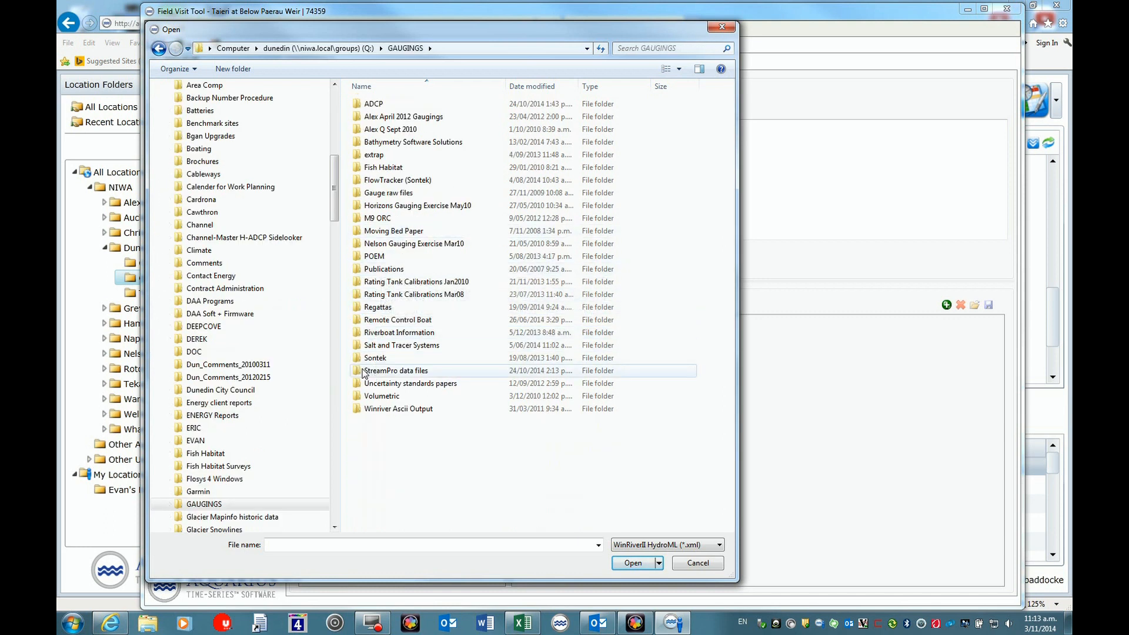
{"action": "double_click", "coordinate": [373, 370]}
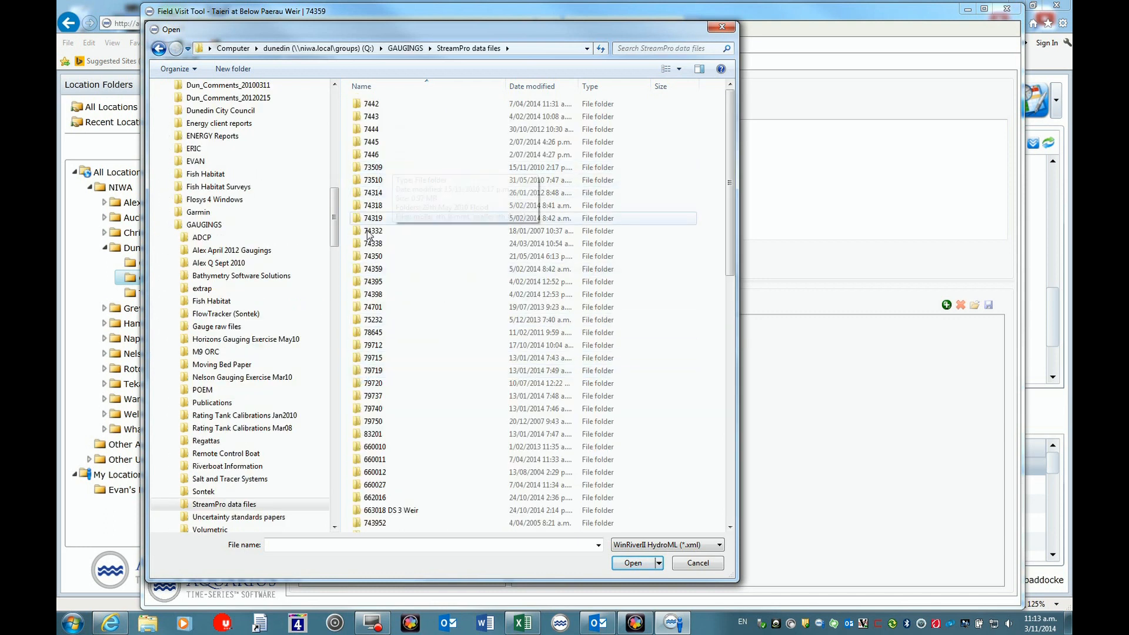
{"action": "double_click", "coordinate": [373, 269]}
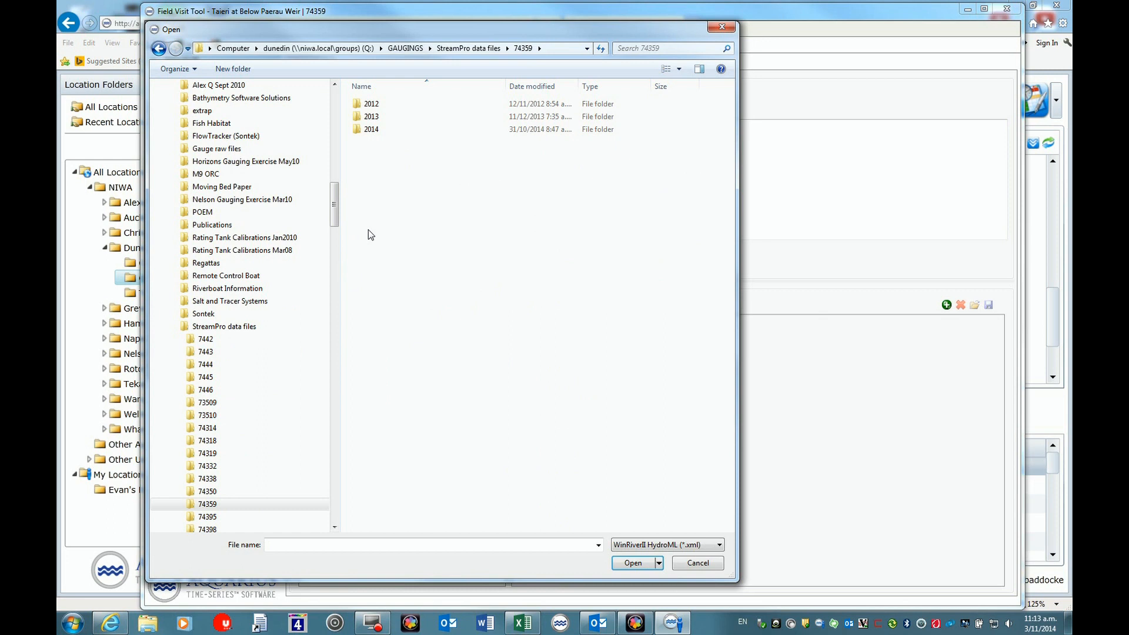
{"action": "double_click", "coordinate": [360, 129]}
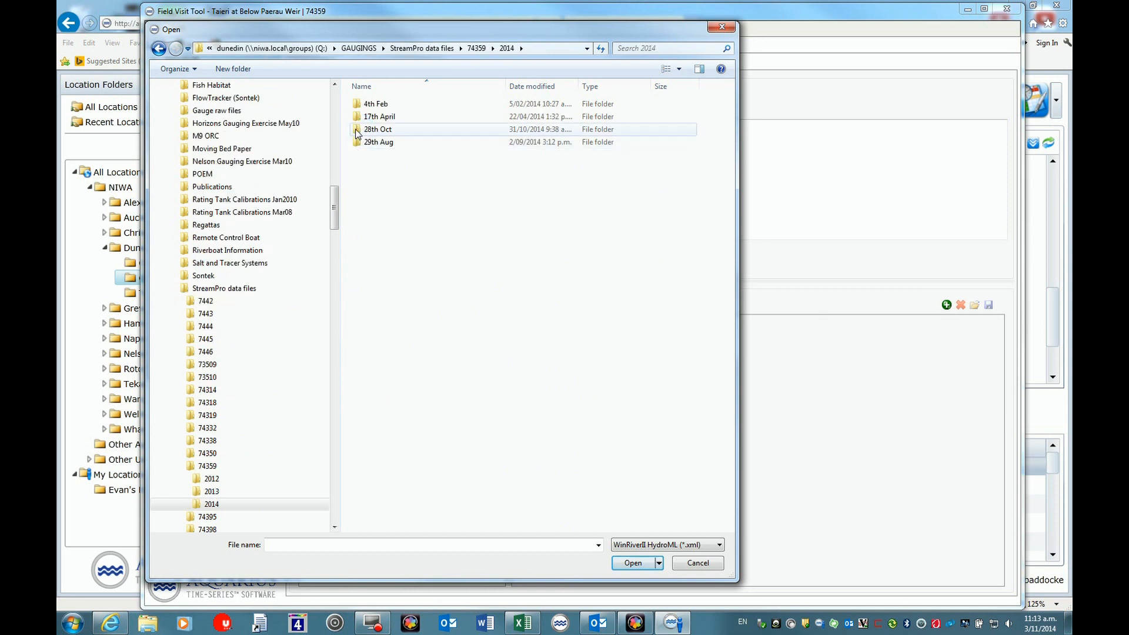
{"action": "double_click", "coordinate": [360, 129]}
{"action": "left_click", "coordinate": [383, 103]}
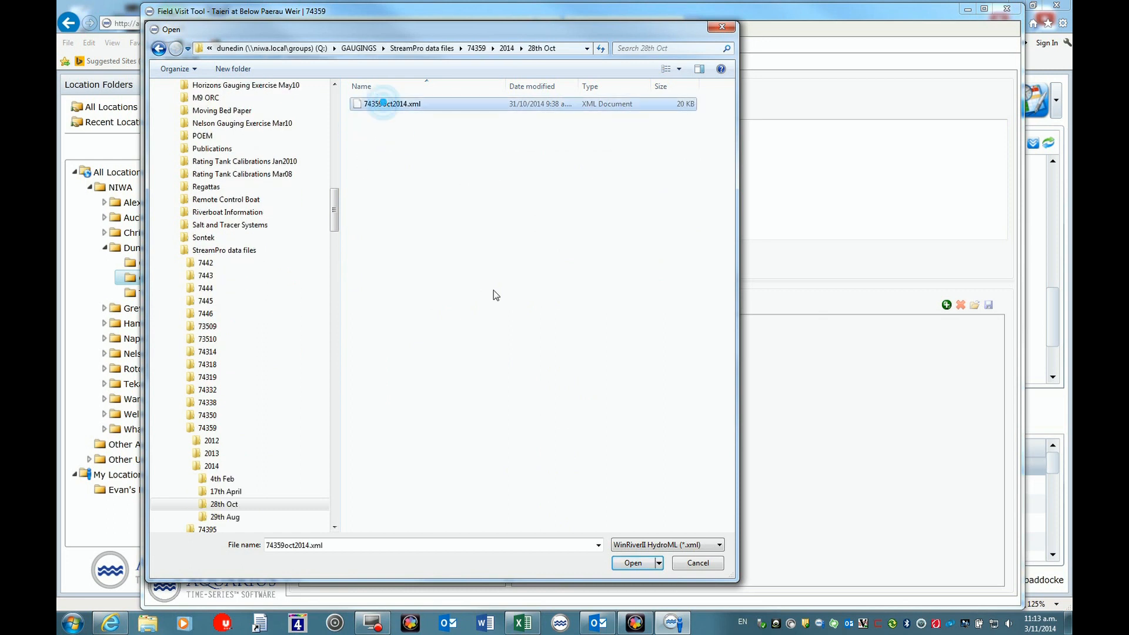
{"action": "left_click", "coordinate": [627, 563]}
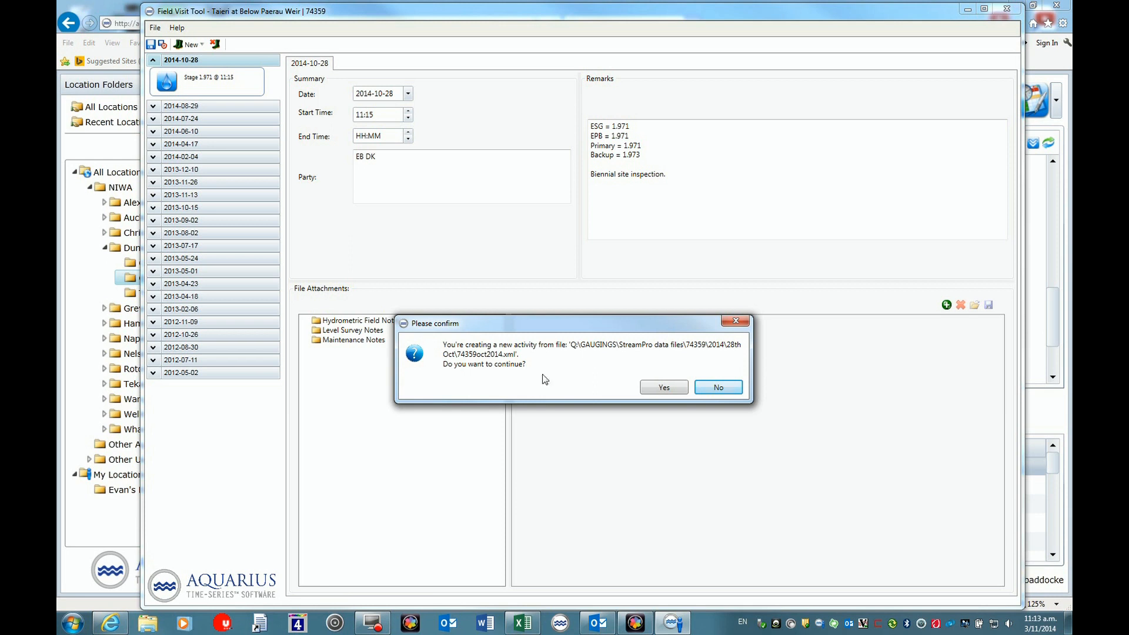
{"action": "left_click", "coordinate": [663, 389]}
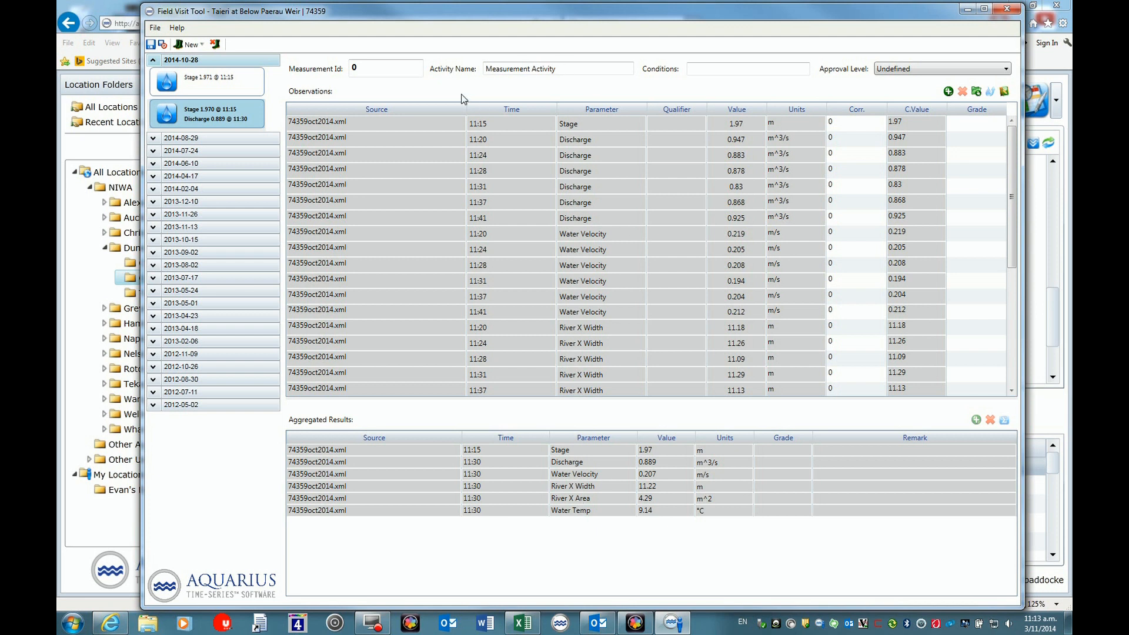
Look up the 28.10.14 Below Paerau Weir gauging number in the Excel gauging register and enter 113428 as the imported activity's measurement ID.
{"action": "left_click_drag", "start_coordinate": [366, 69], "coordinate": [350, 70]}
{"action": "left_click", "coordinate": [523, 623]}
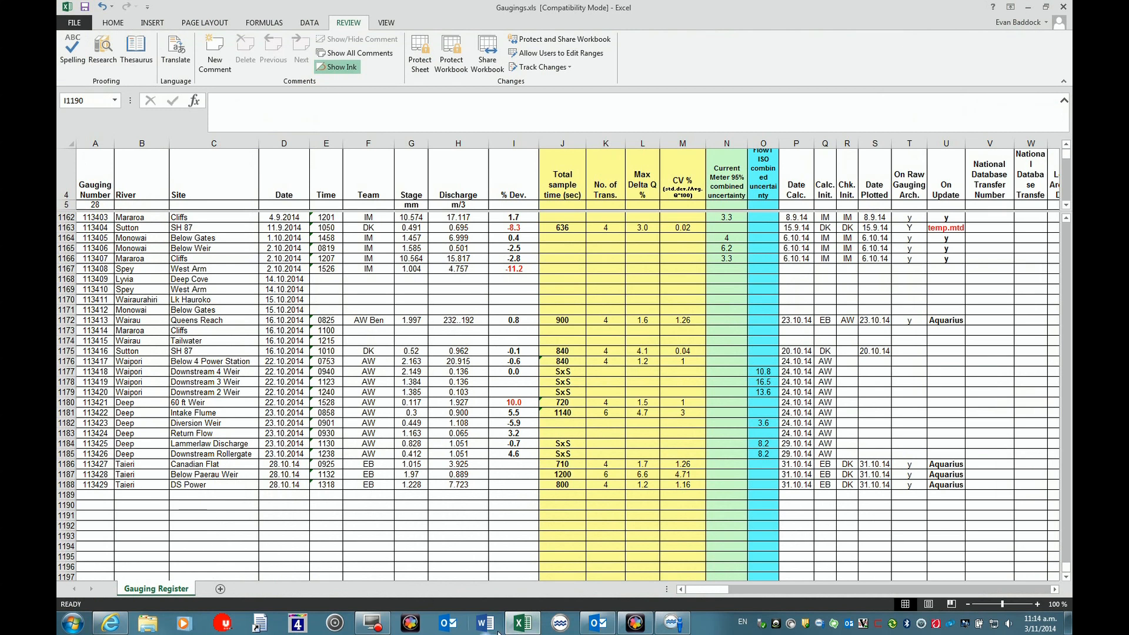
{"action": "left_click", "coordinate": [521, 624]}
{"action": "type", "text": "113428"}
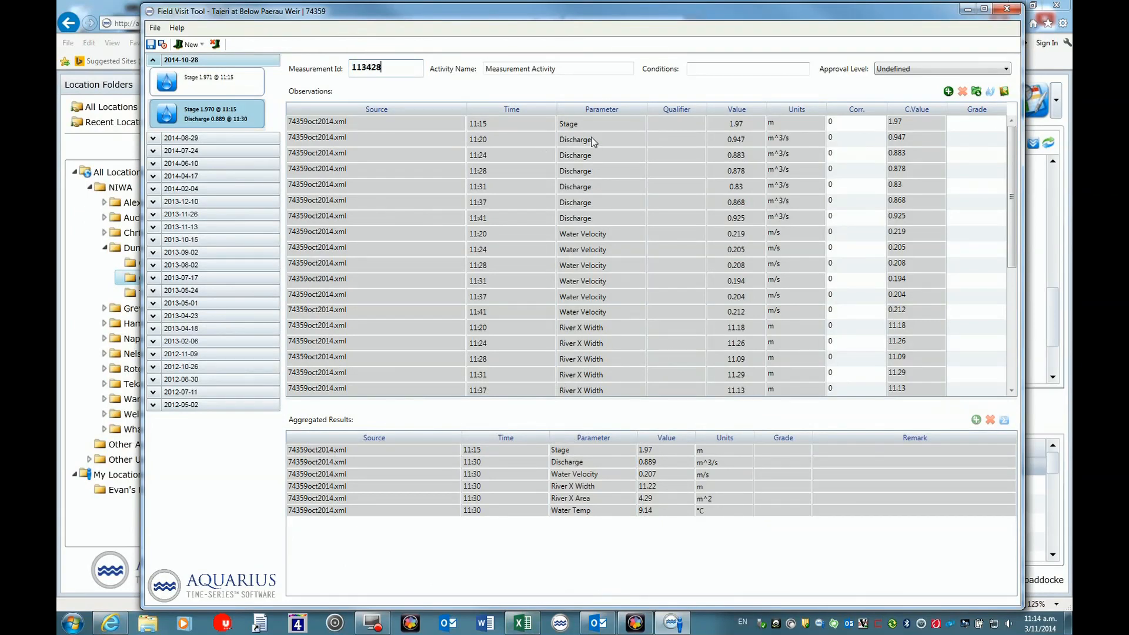
Name the imported activity Gauging and set its approval level to Working.
{"action": "key", "text": "Tab"}
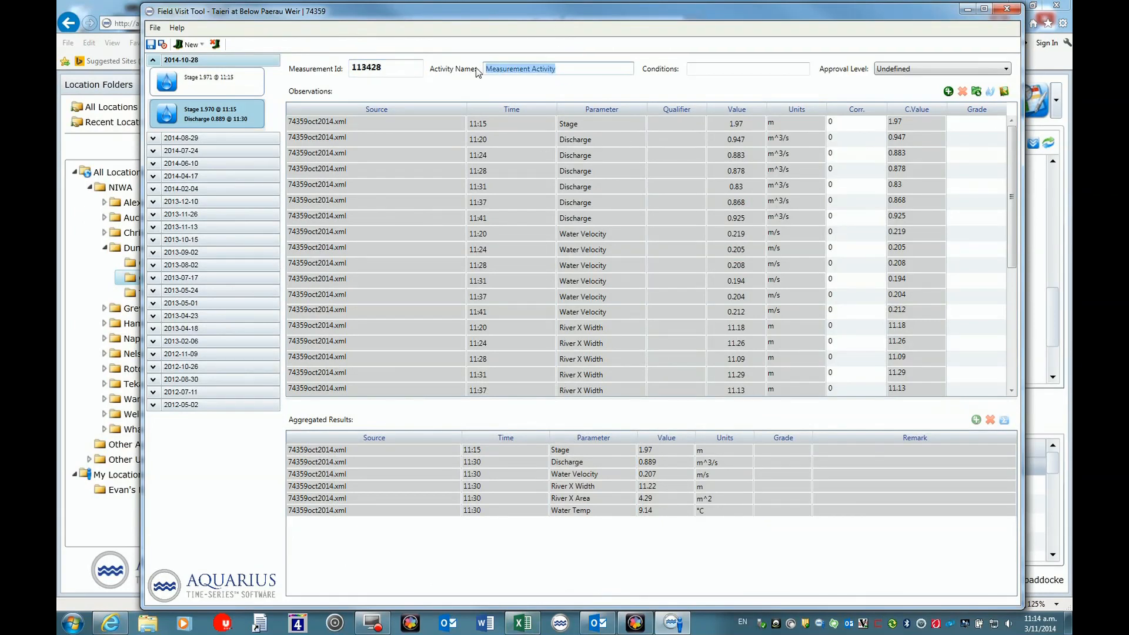
{"action": "type", "text": "Gauging"}
{"action": "left_click", "coordinate": [1006, 69]}
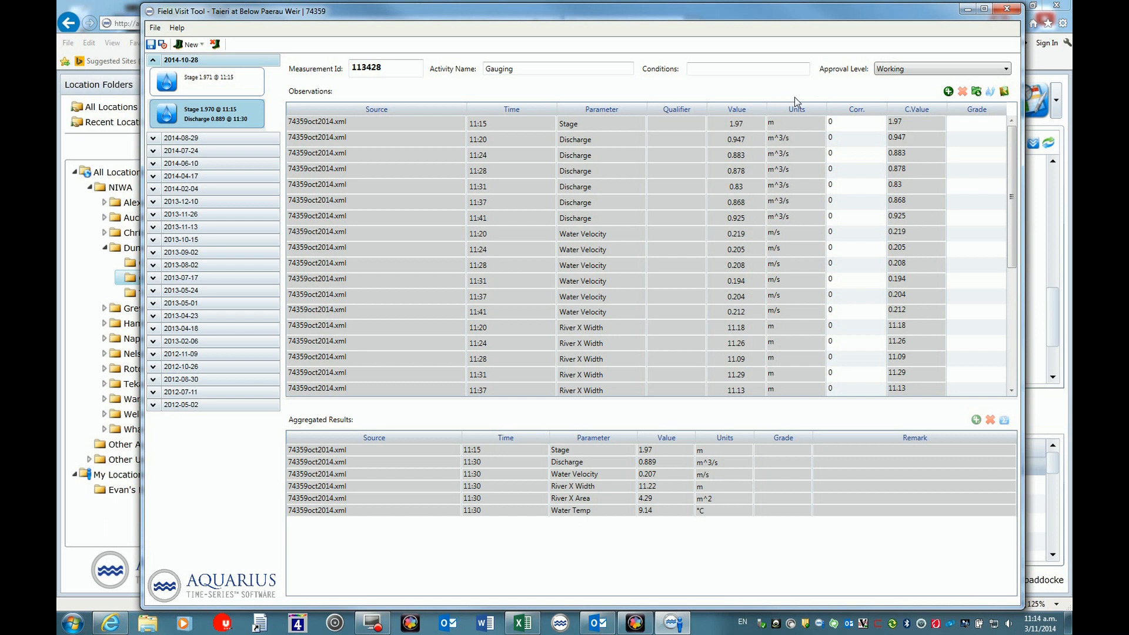
Add a manual Stage observation of 1.971 m at 11:30 to the Gauging activity, graded 200 - NO QUALITY.
{"action": "left_click", "coordinate": [948, 92]}
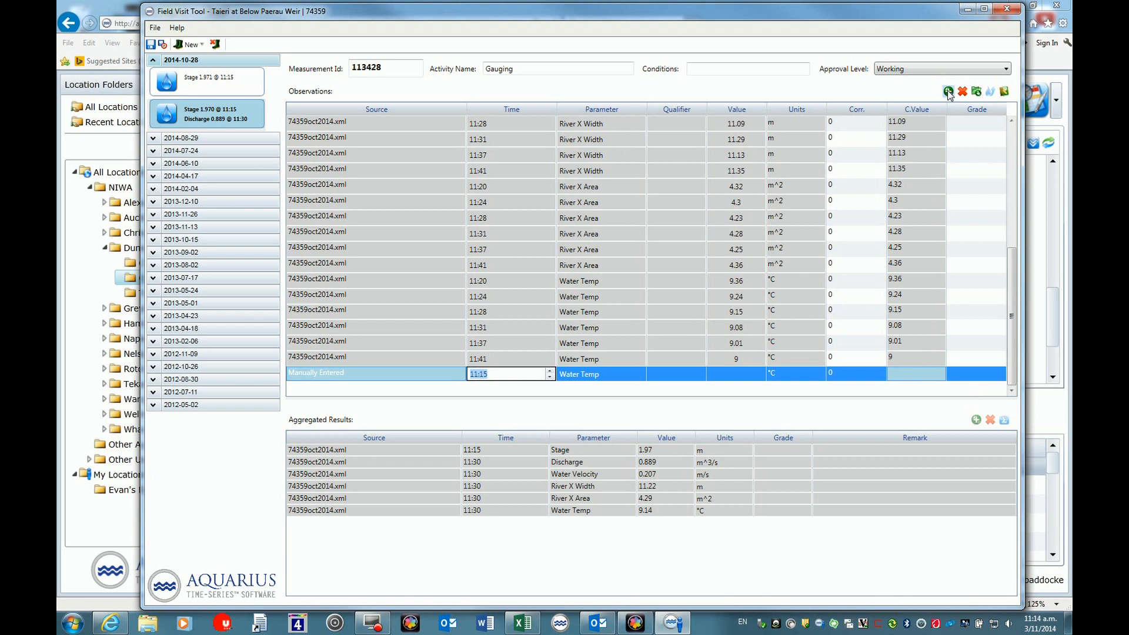
{"action": "left_click", "coordinate": [495, 375]}
{"action": "left_click", "coordinate": [632, 377]}
{"action": "left_click", "coordinate": [624, 374]}
{"action": "left_click", "coordinate": [617, 401]}
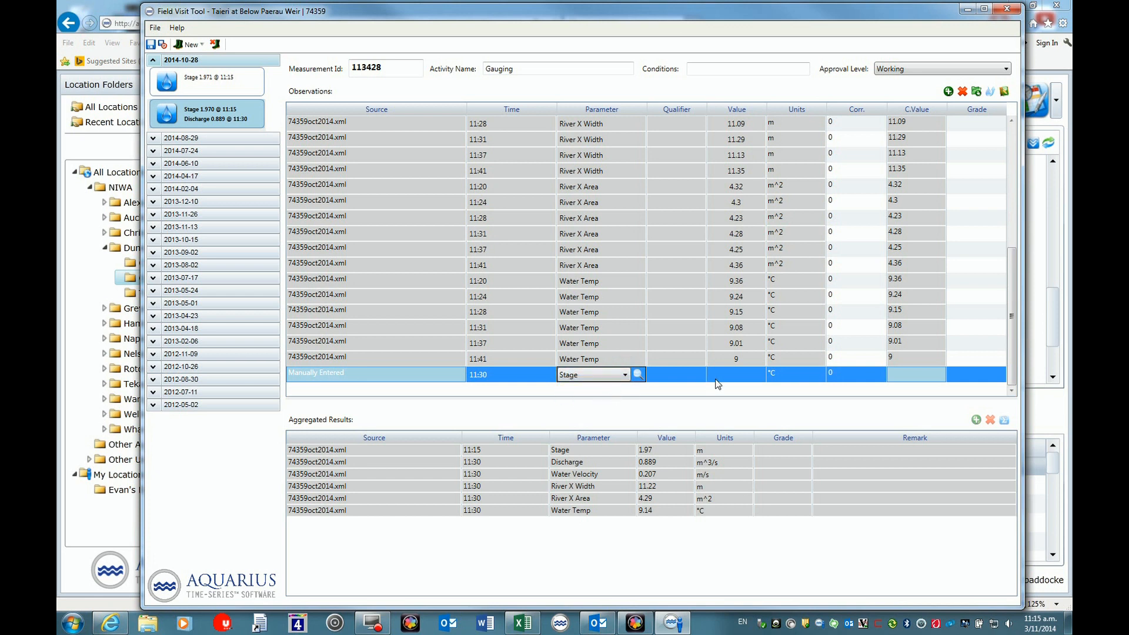
{"action": "left_click", "coordinate": [736, 374]}
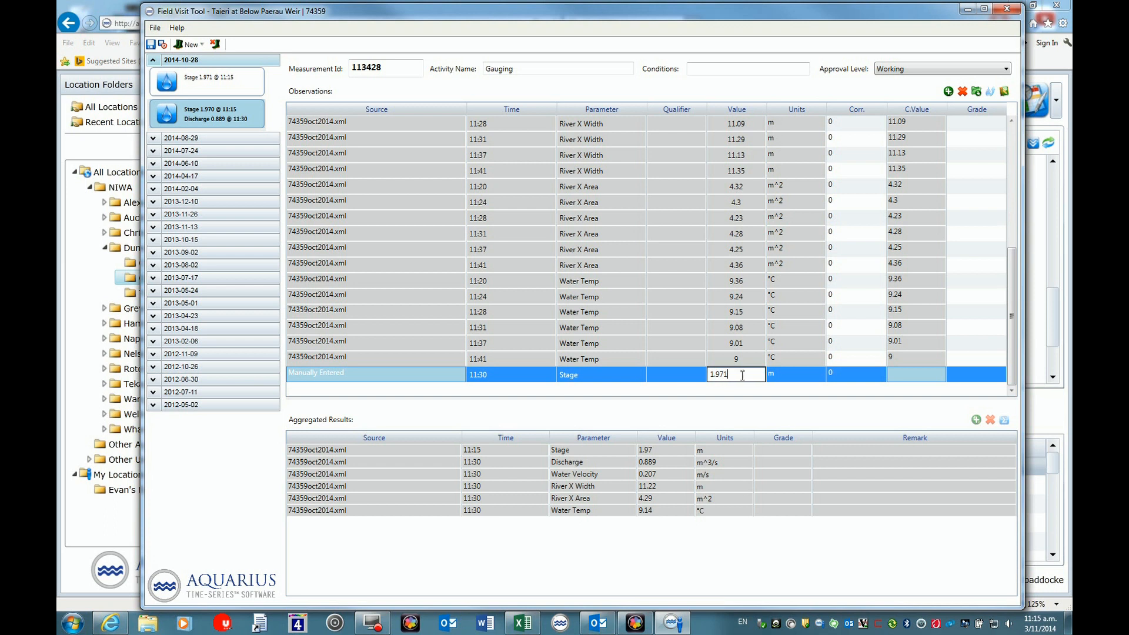
{"action": "left_click", "coordinate": [961, 376]}
{"action": "left_click", "coordinate": [999, 375]}
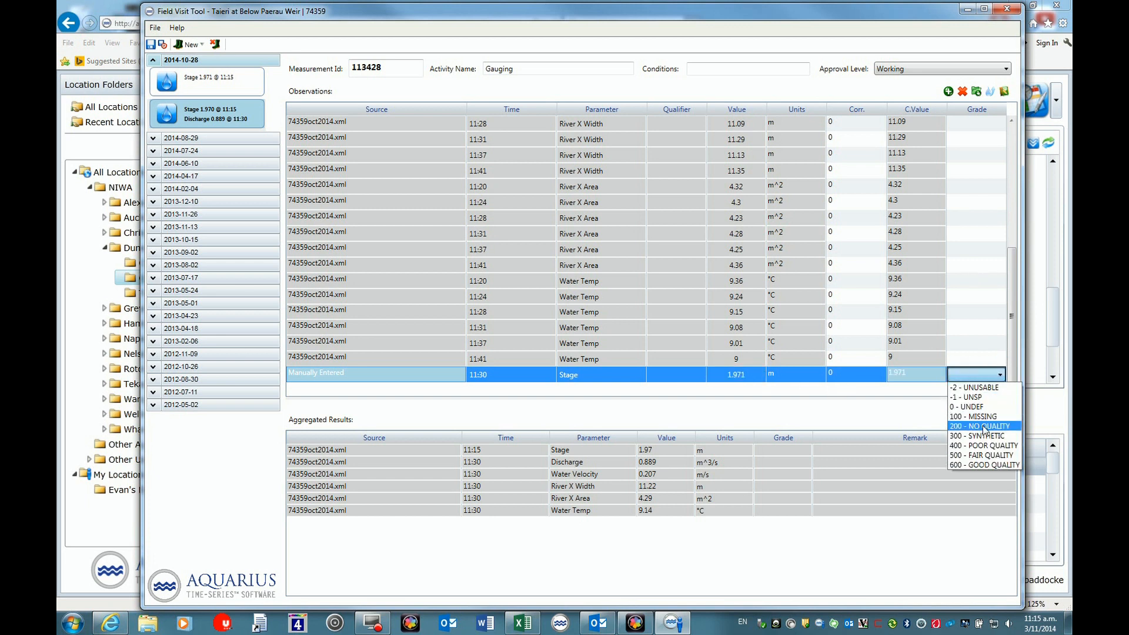
{"action": "left_click", "coordinate": [983, 427]}
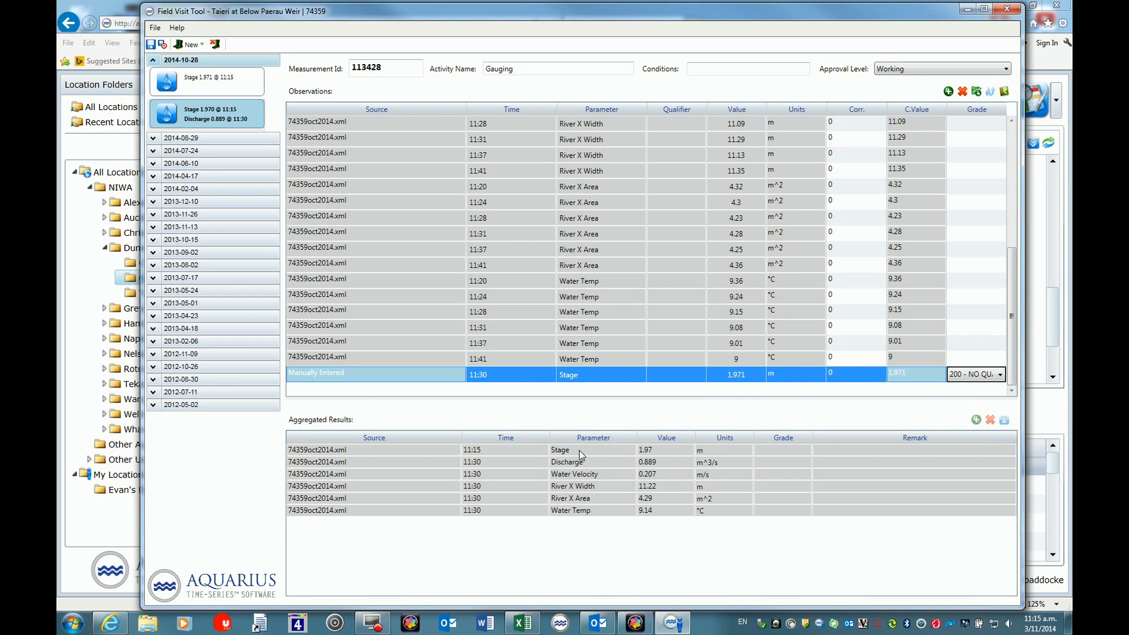
Change the aggregated Stage result to include the 11:30 observation and exclude the 11:15 one, keeping the Pre-calculated method.
{"action": "left_click", "coordinate": [412, 450]}
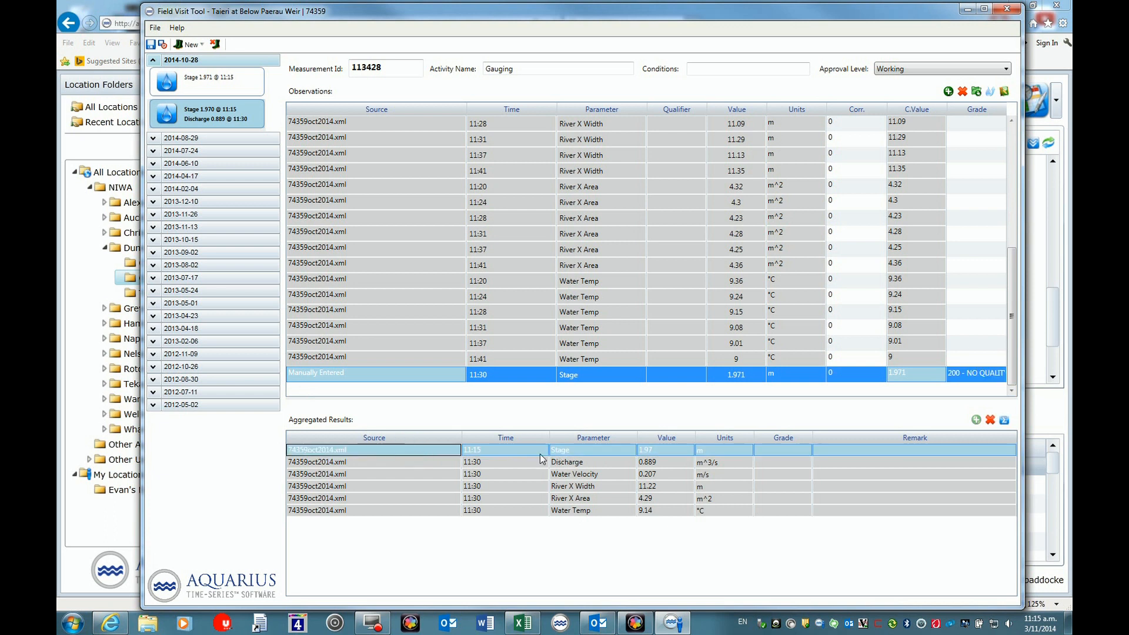
{"action": "left_click", "coordinate": [1003, 419]}
{"action": "left_click_drag", "start_coordinate": [347, 13], "coordinate": [584, 130]}
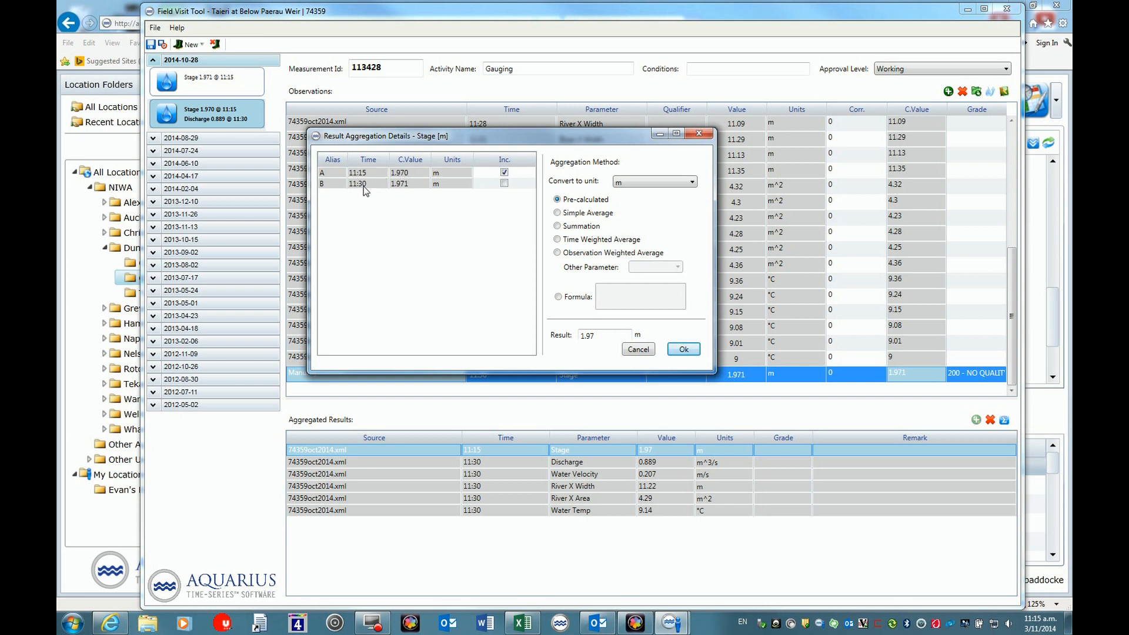
{"action": "left_click", "coordinate": [505, 175]}
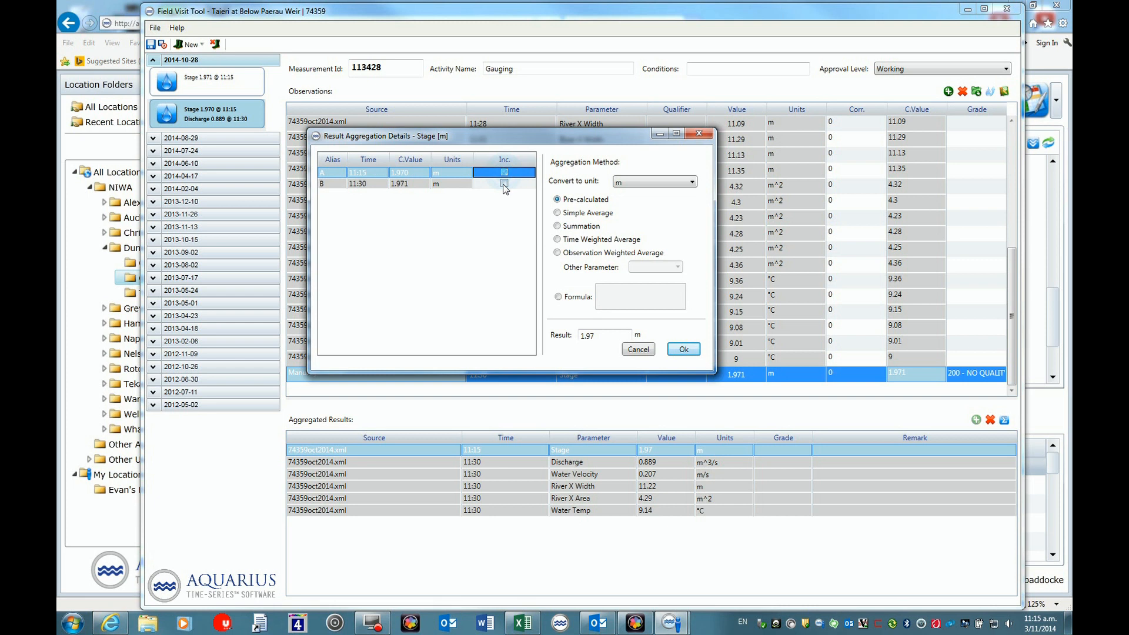
{"action": "left_click", "coordinate": [504, 184]}
{"action": "left_click", "coordinate": [503, 183]}
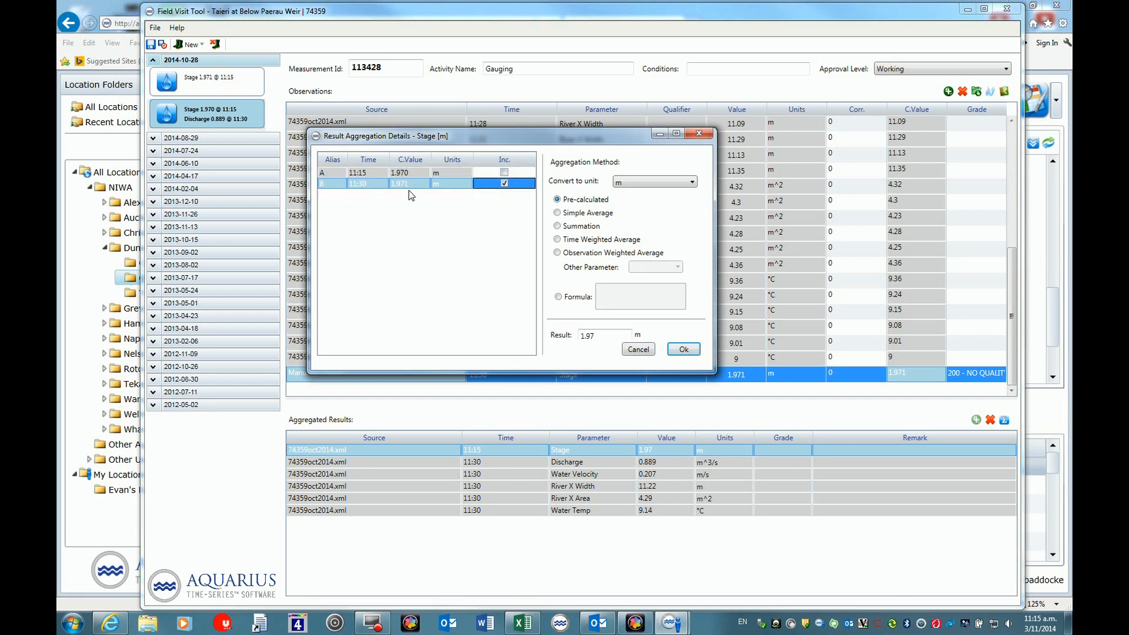
{"action": "left_click", "coordinate": [682, 349]}
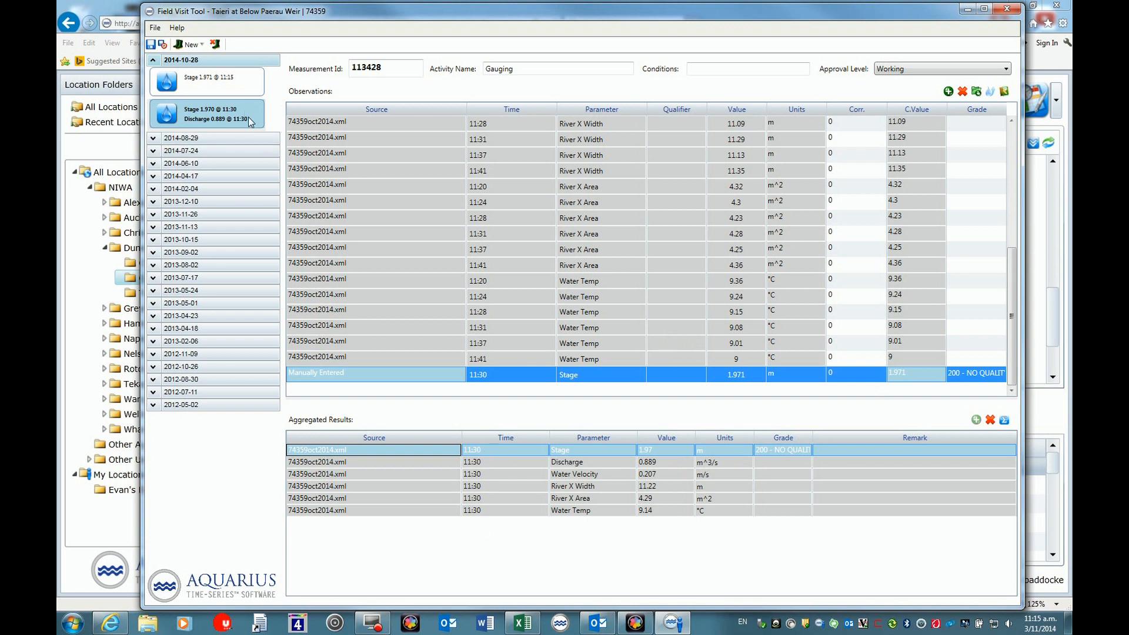
Add the uncertainty "+/- 5mm" to the ESG reading in the 2014-10-28 visit remarks.
{"action": "left_click", "coordinate": [245, 83]}
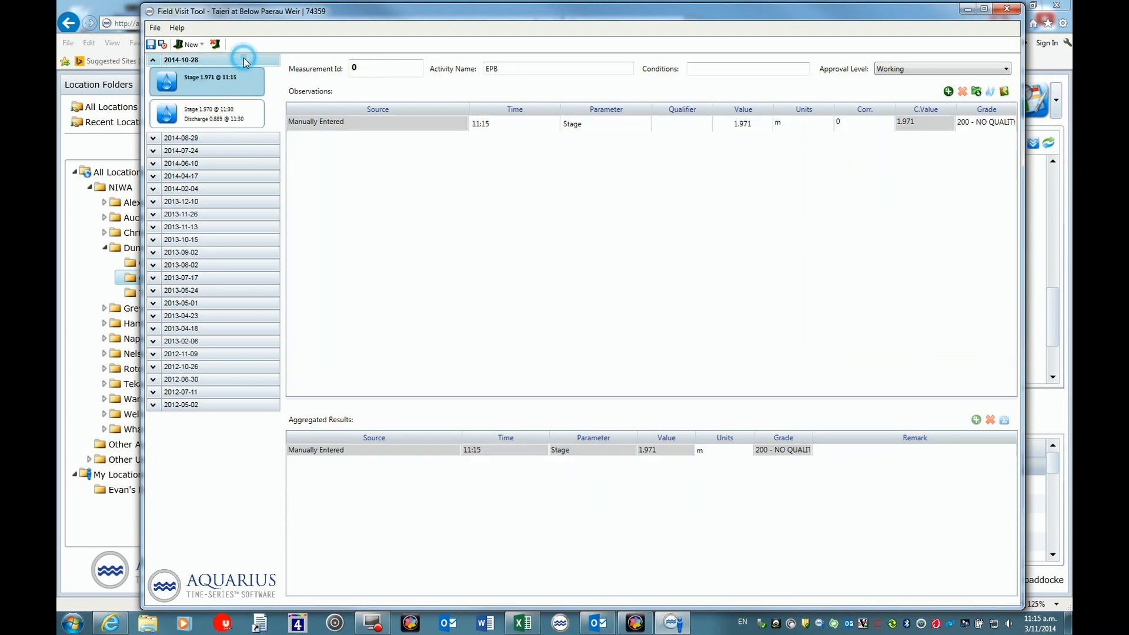
{"action": "left_click", "coordinate": [243, 60]}
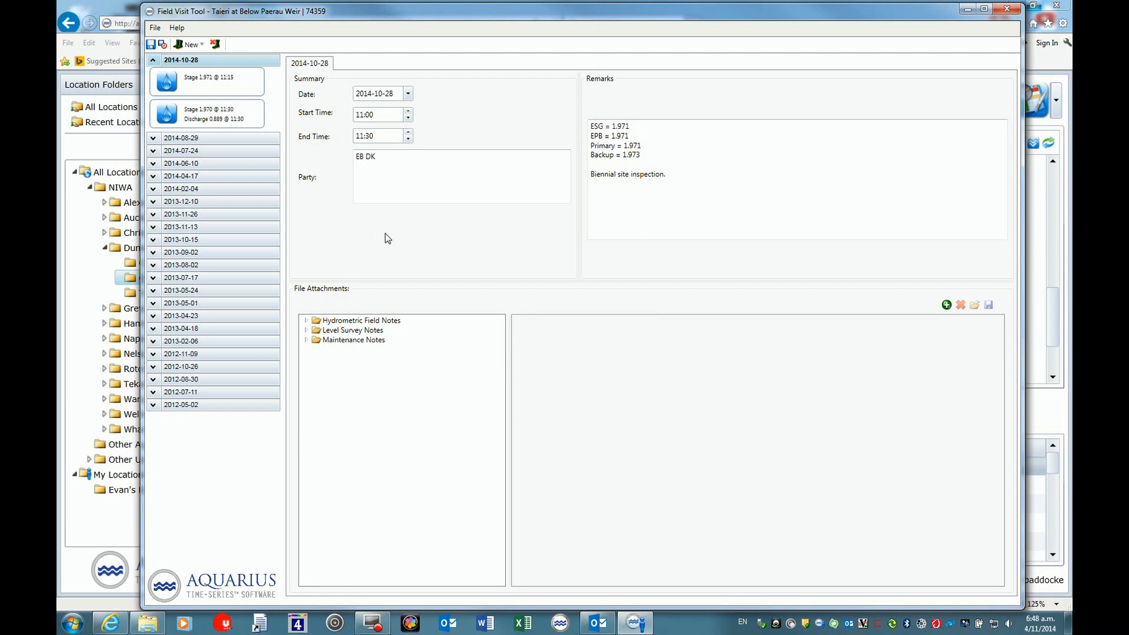
{"action": "left_click", "coordinate": [630, 126]}
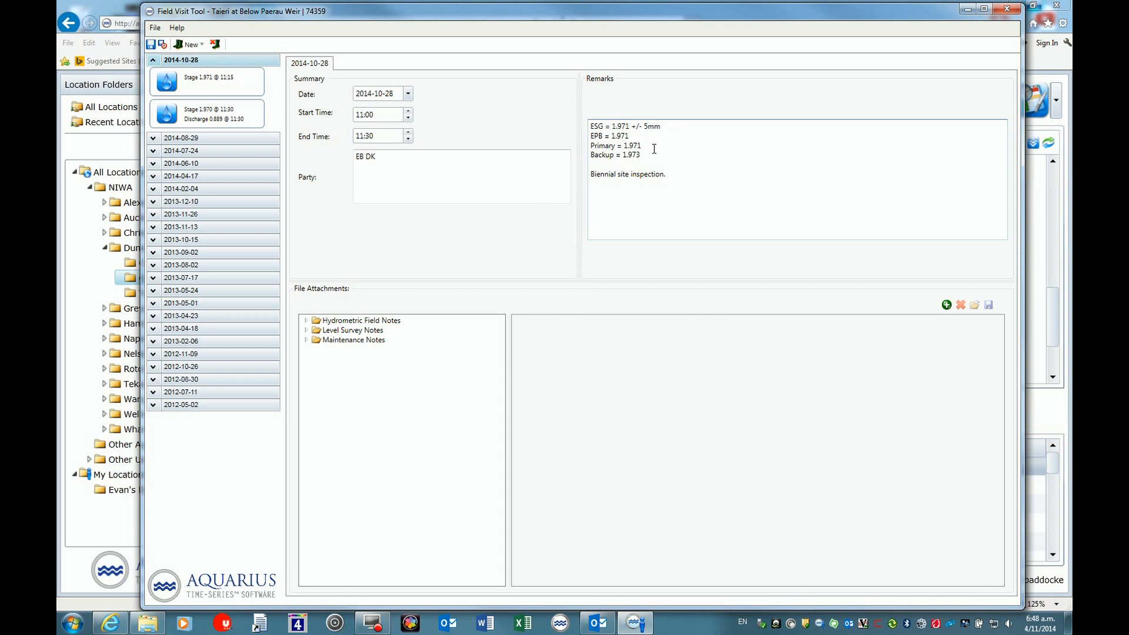
Review the EPB stage activity against the visit summary, and check the files attached under Hydrometric Field Notes.
{"action": "left_click", "coordinate": [216, 87]}
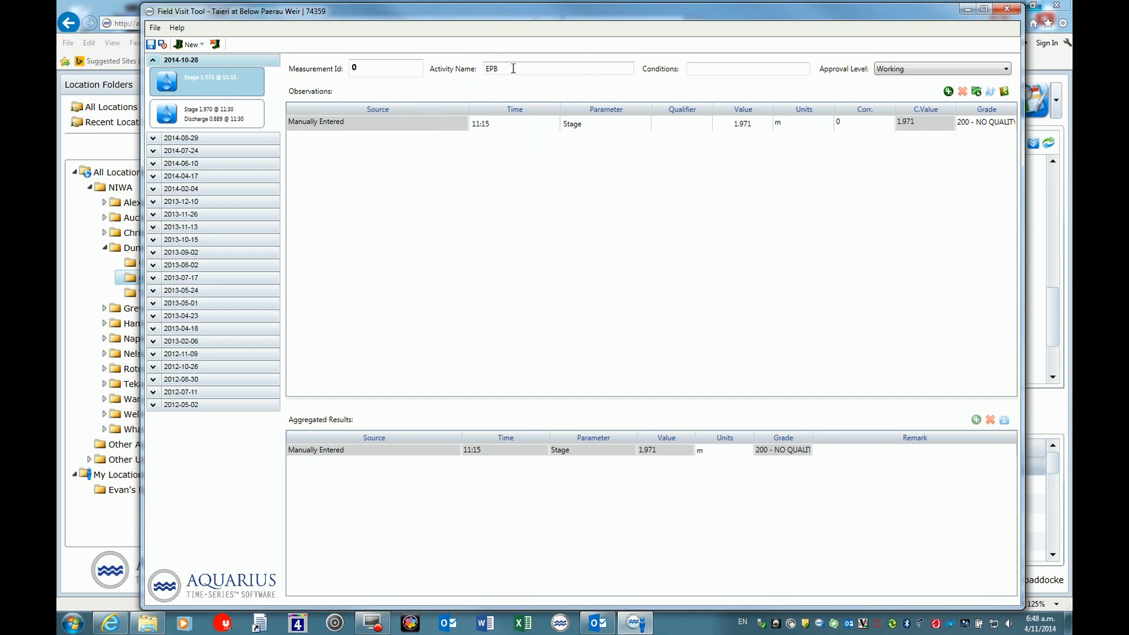
{"action": "left_click", "coordinate": [241, 61]}
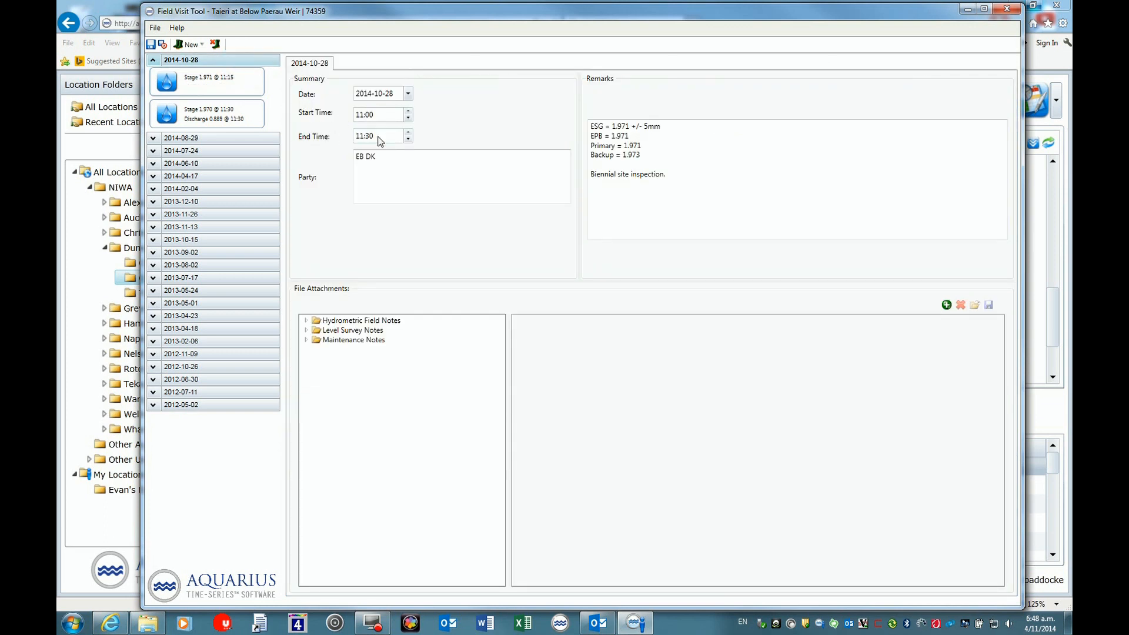
{"action": "left_click", "coordinate": [237, 87]}
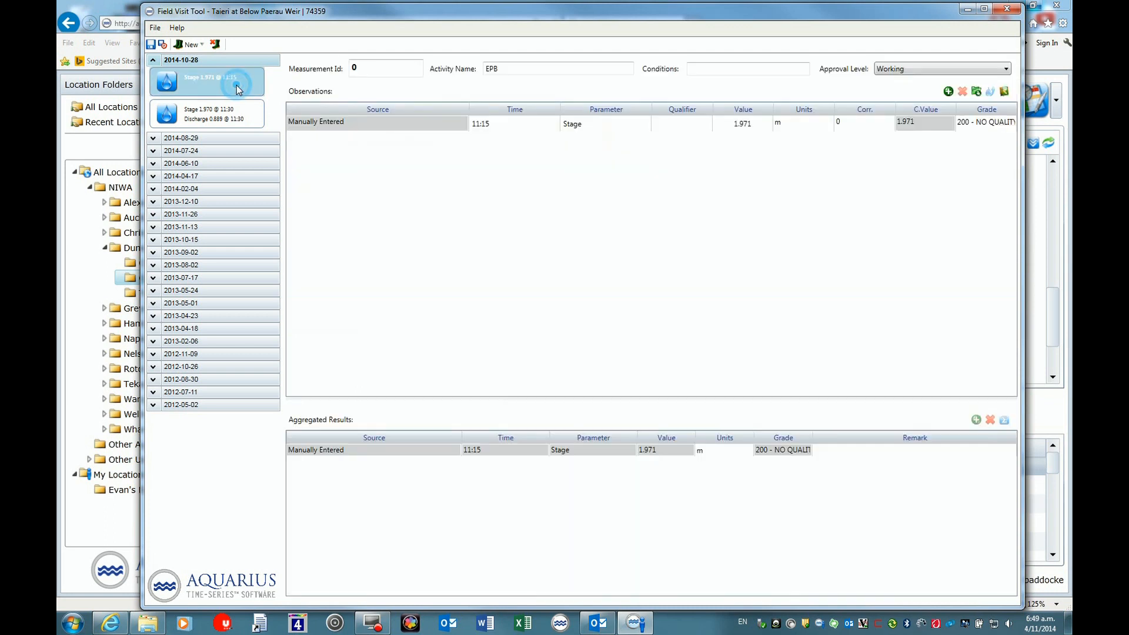
{"action": "left_click", "coordinate": [206, 64]}
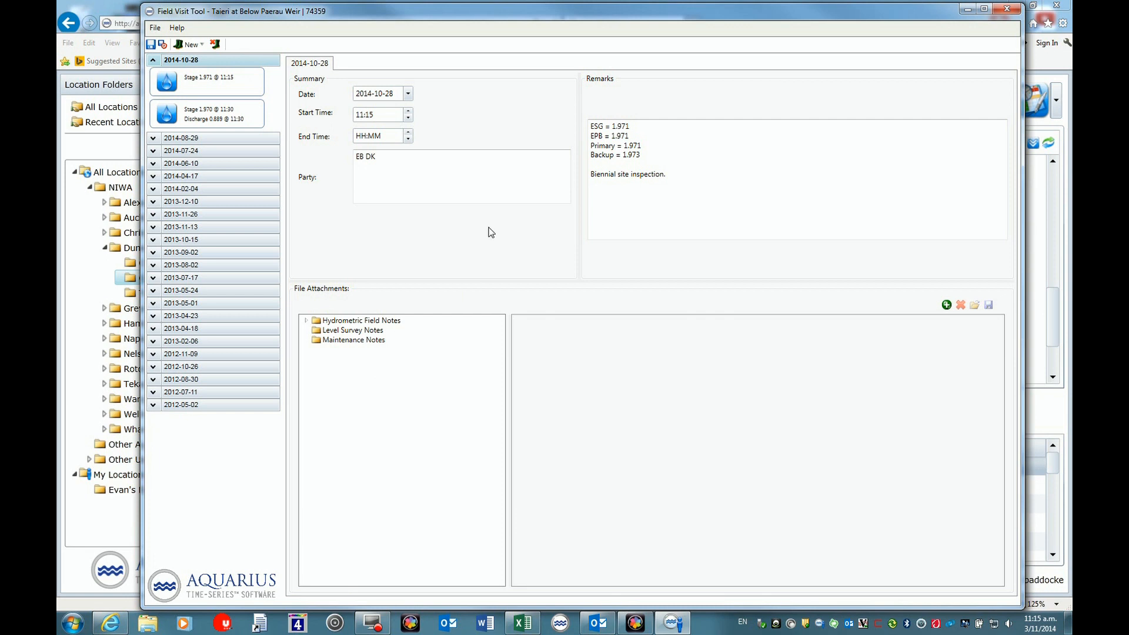
{"action": "left_click", "coordinate": [307, 321]}
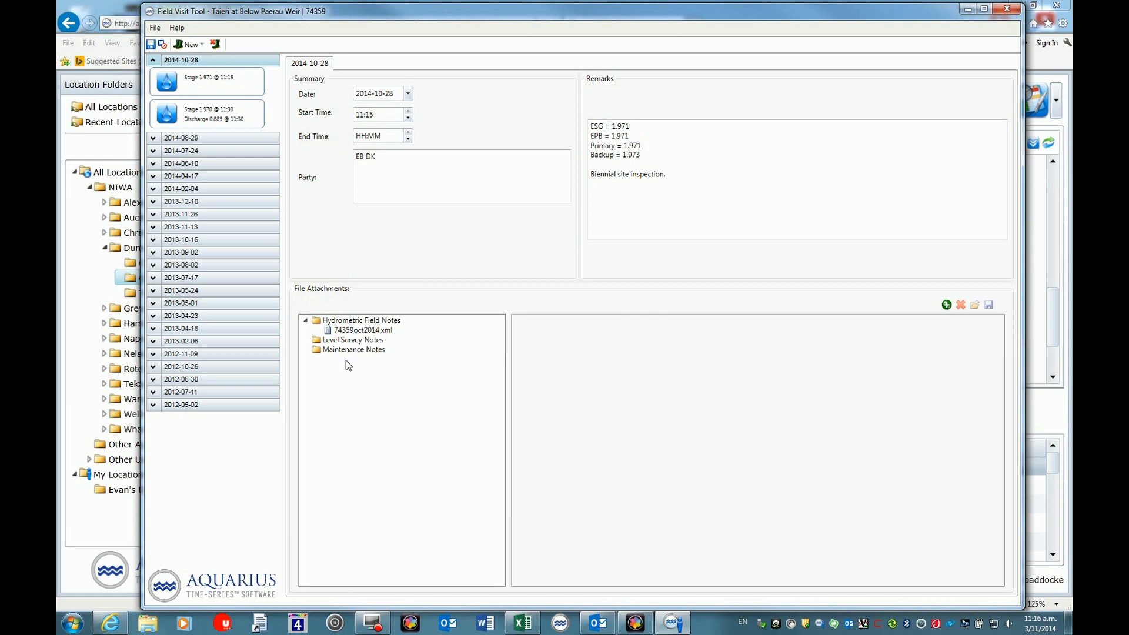
Attach Biennial Survey 28-10-14.xlsx from Surveying Results + Biennials\74359\28th Oct 2014 on drive Q: to Level Survey Notes.
{"action": "left_click", "coordinate": [317, 343]}
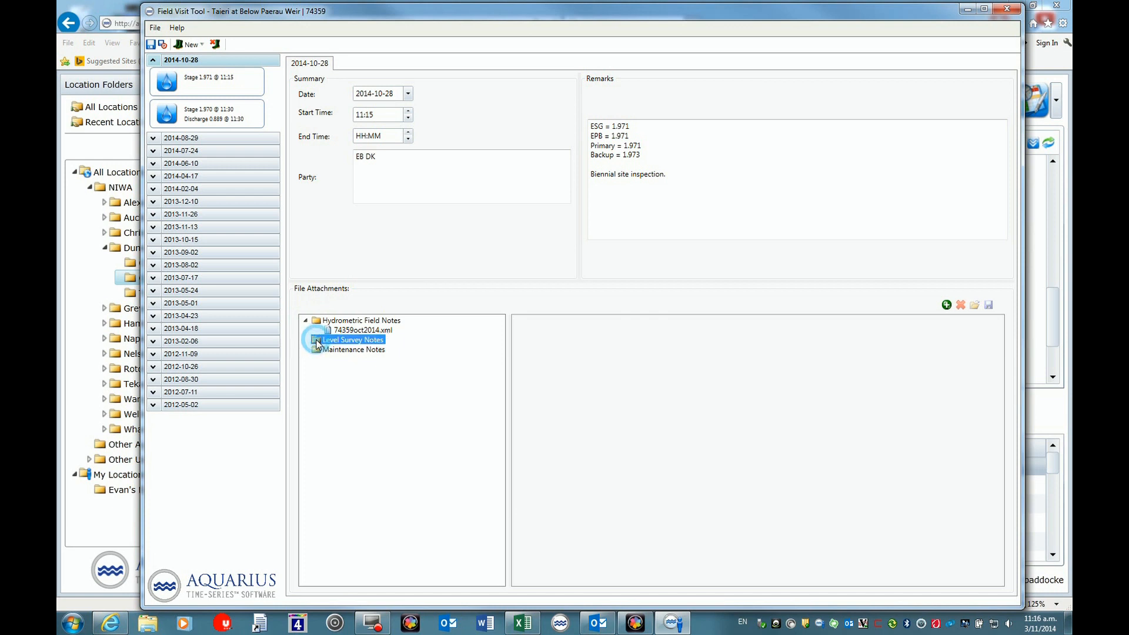
{"action": "left_click", "coordinate": [945, 305]}
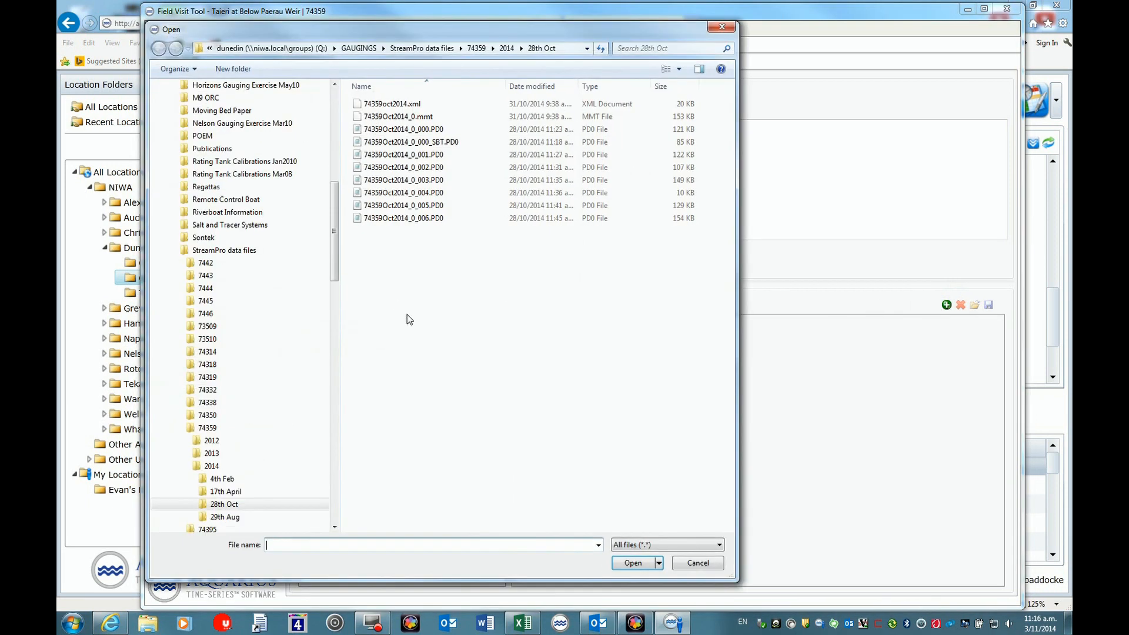
{"action": "left_click", "coordinate": [176, 251]}
{"action": "left_click_drag", "start_coordinate": [335, 311], "coordinate": [327, 221]}
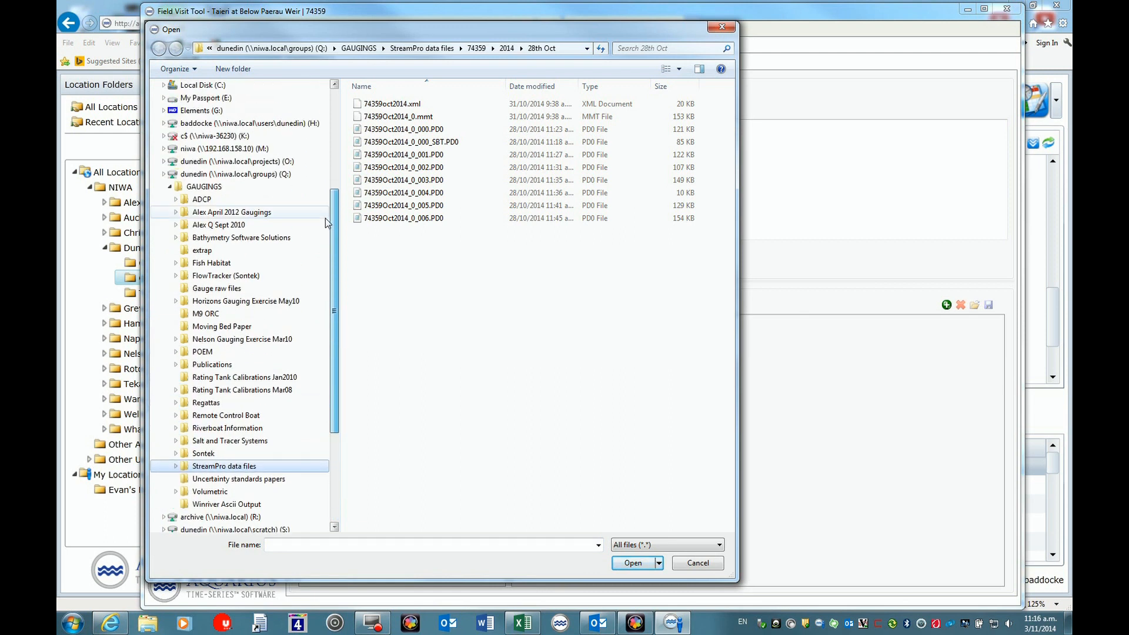
{"action": "left_click", "coordinate": [254, 176]}
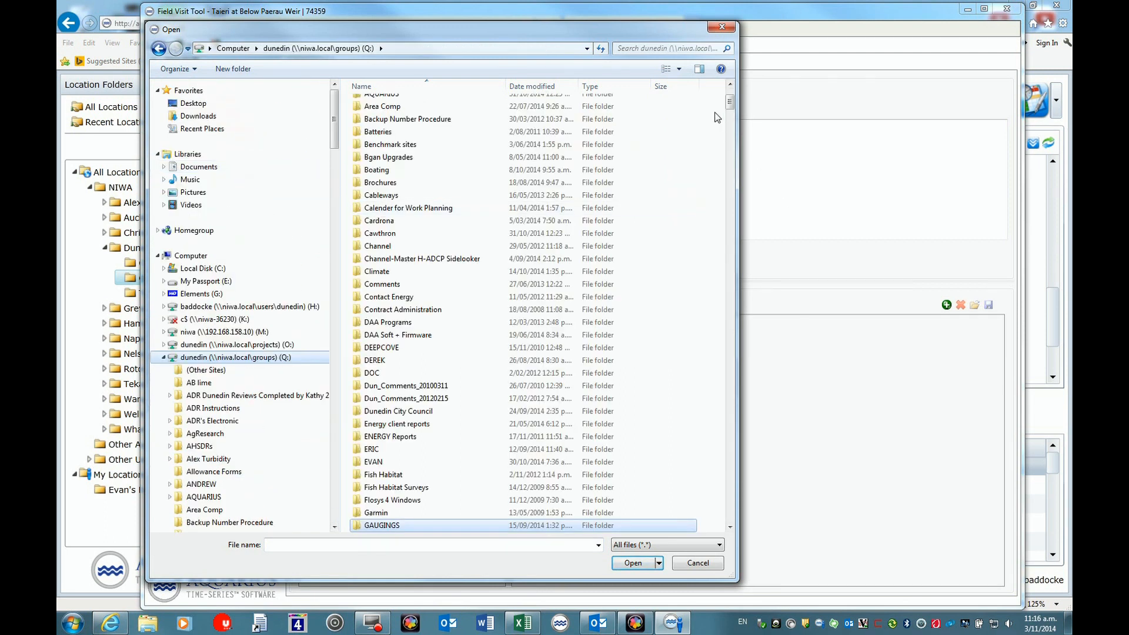
{"action": "left_click_drag", "start_coordinate": [730, 107], "coordinate": [729, 148]}
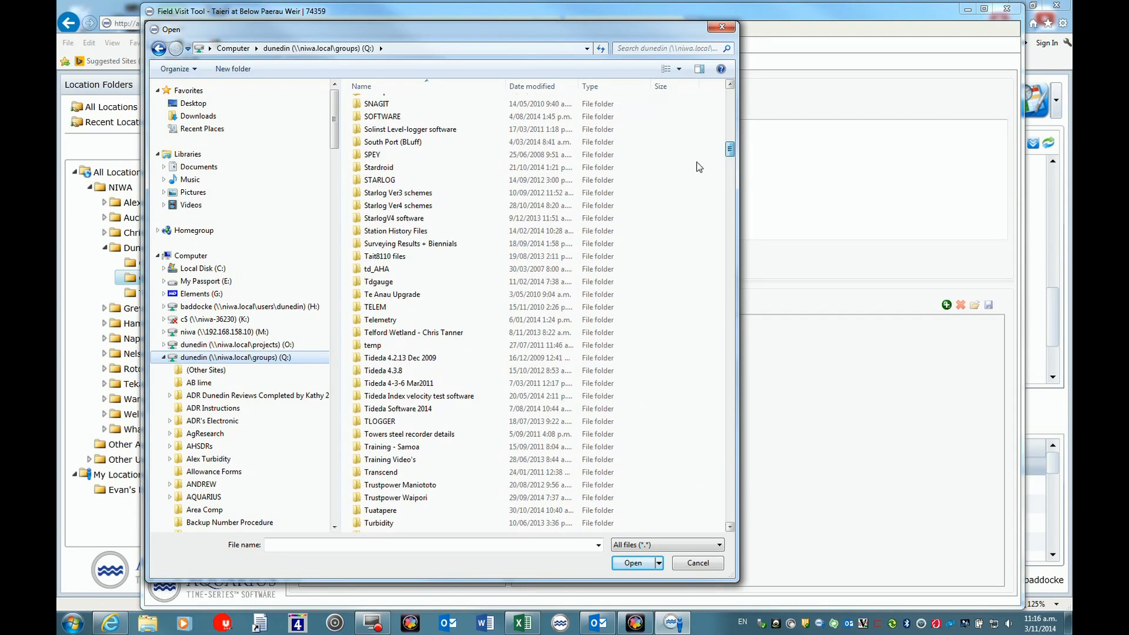
{"action": "left_click", "coordinate": [355, 244]}
{"action": "double_click", "coordinate": [355, 244]}
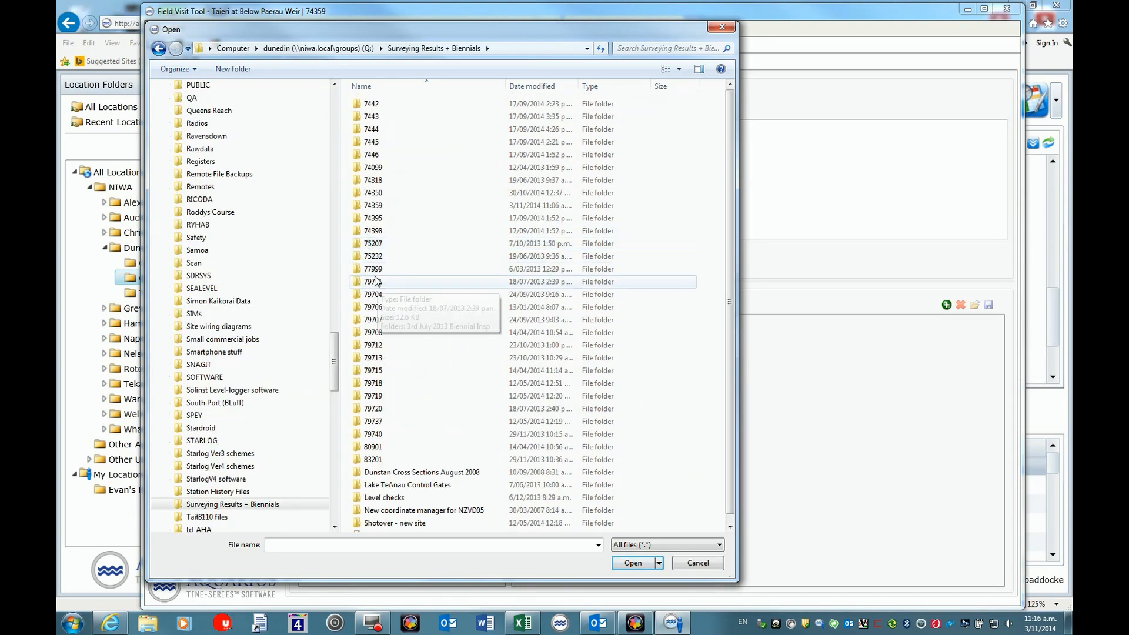
{"action": "double_click", "coordinate": [358, 206]}
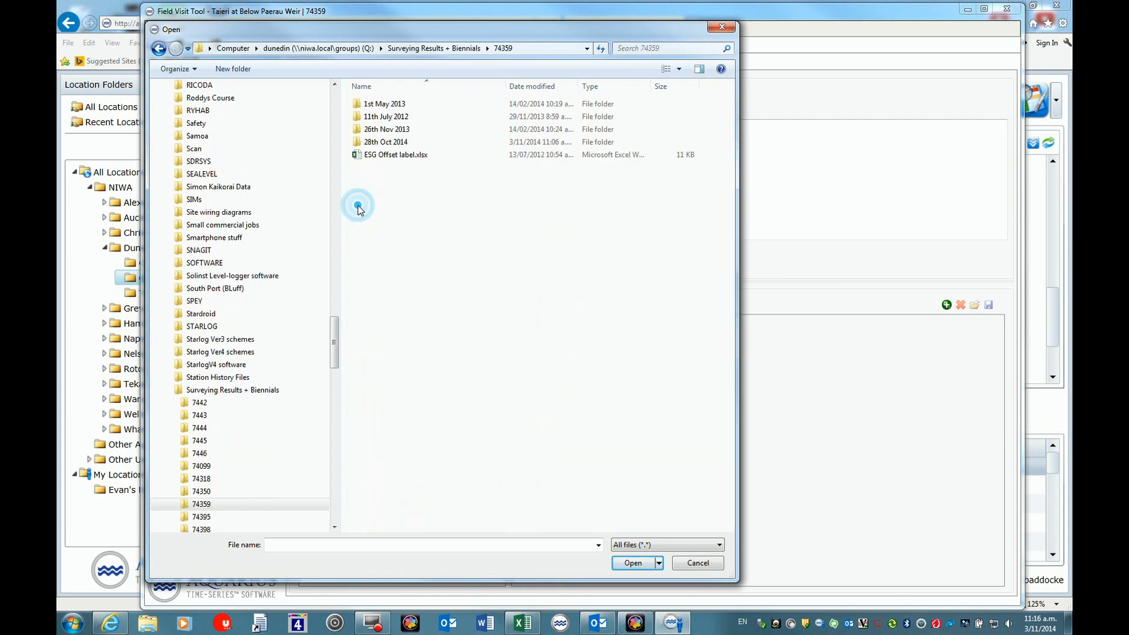
{"action": "double_click", "coordinate": [359, 142]}
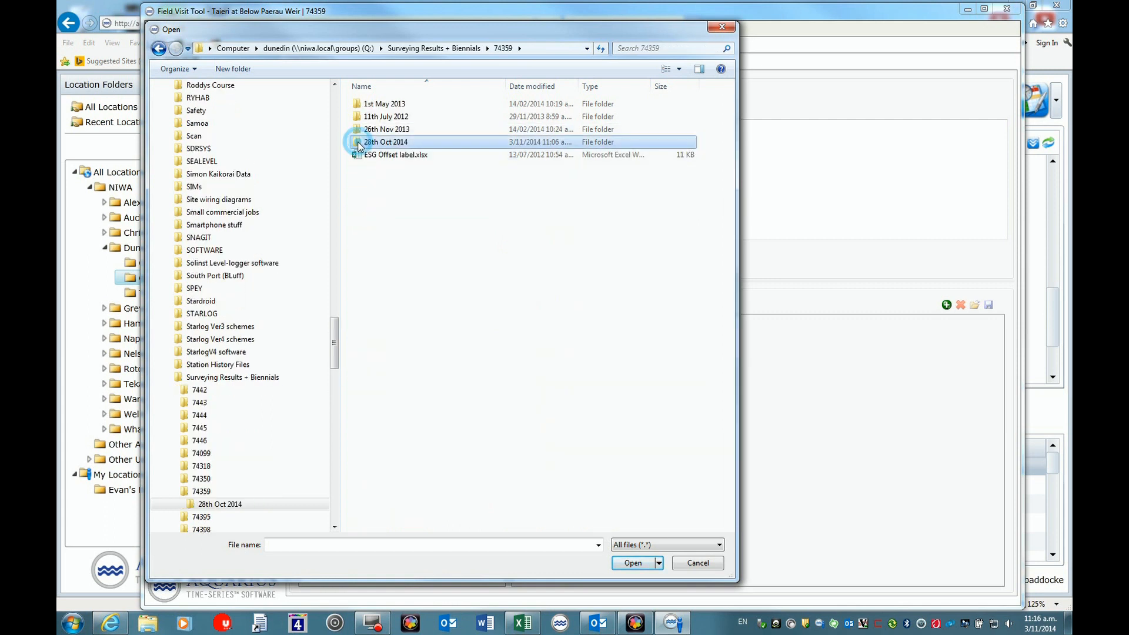
{"action": "left_click", "coordinate": [395, 105]}
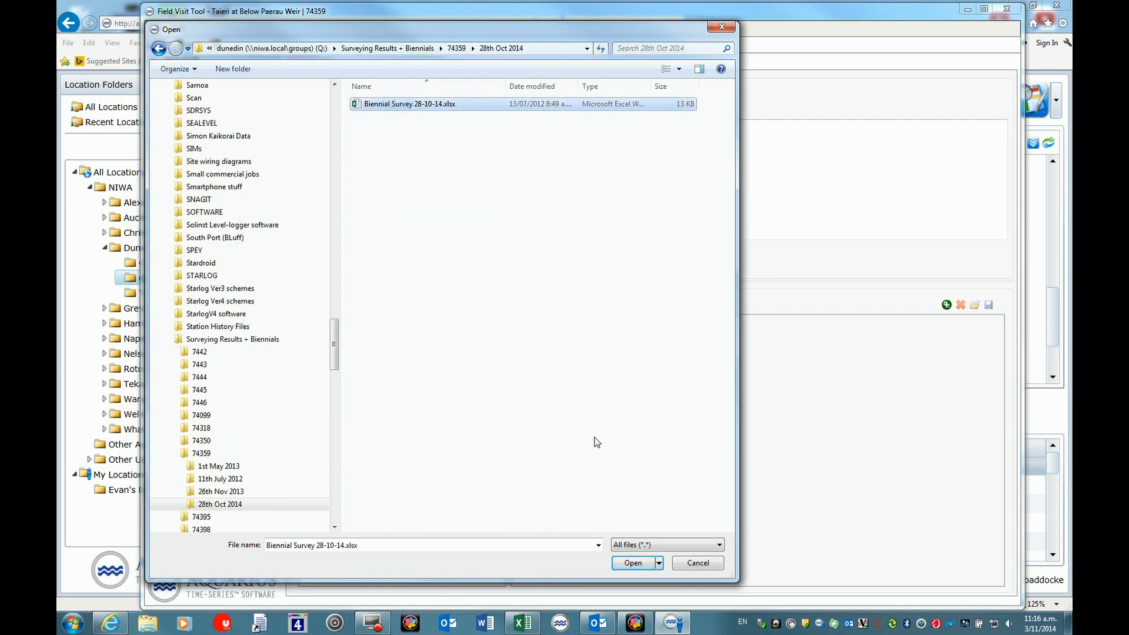
{"action": "left_click", "coordinate": [633, 563]}
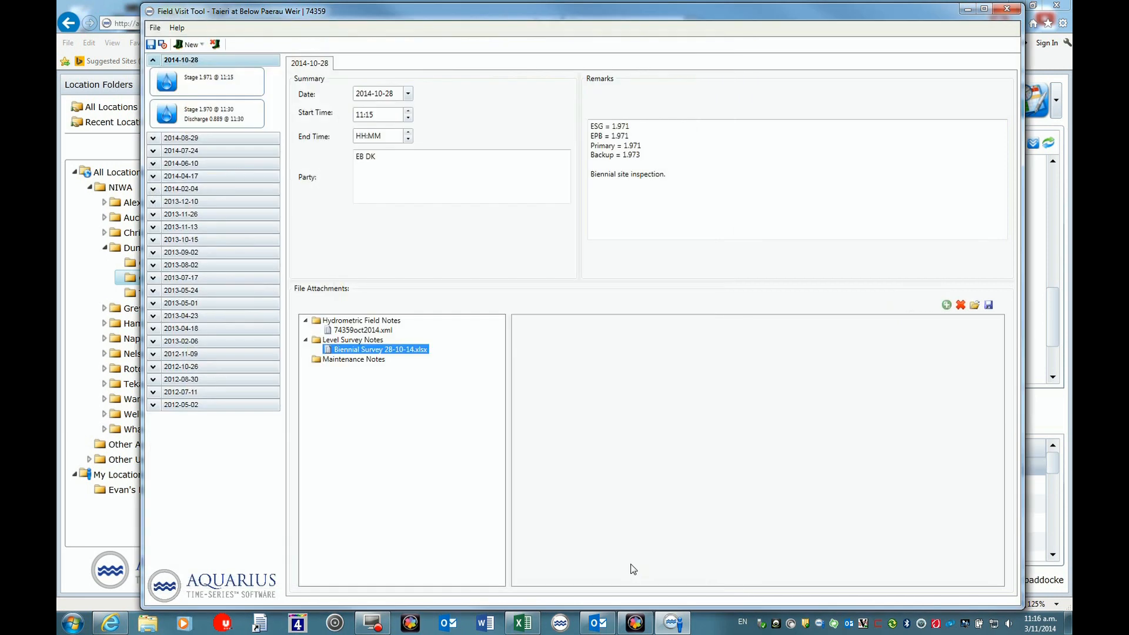
Attach DSC02302.JPG to Maintenance Notes from Photo Archive\74359 Taieri at Below Paerau Weir\2012\9 May Bench marks on drive Q:.
{"action": "left_click", "coordinate": [316, 360]}
{"action": "left_click", "coordinate": [946, 304]}
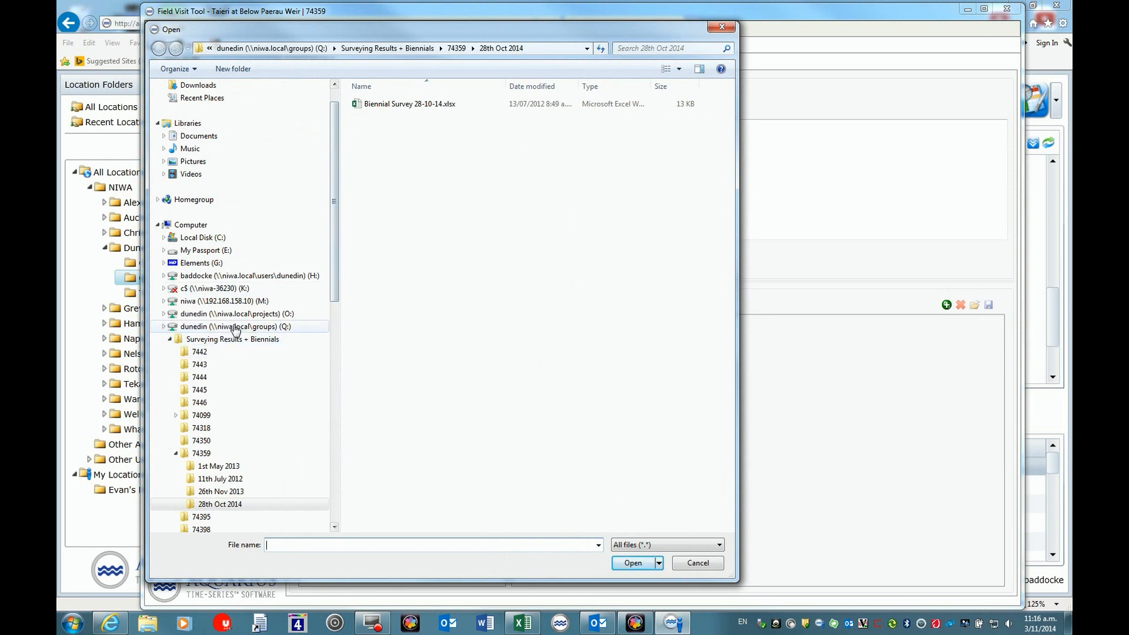
{"action": "left_click", "coordinate": [234, 326]}
{"action": "left_click_drag", "start_coordinate": [728, 142], "coordinate": [731, 130]}
{"action": "double_click", "coordinate": [373, 363]}
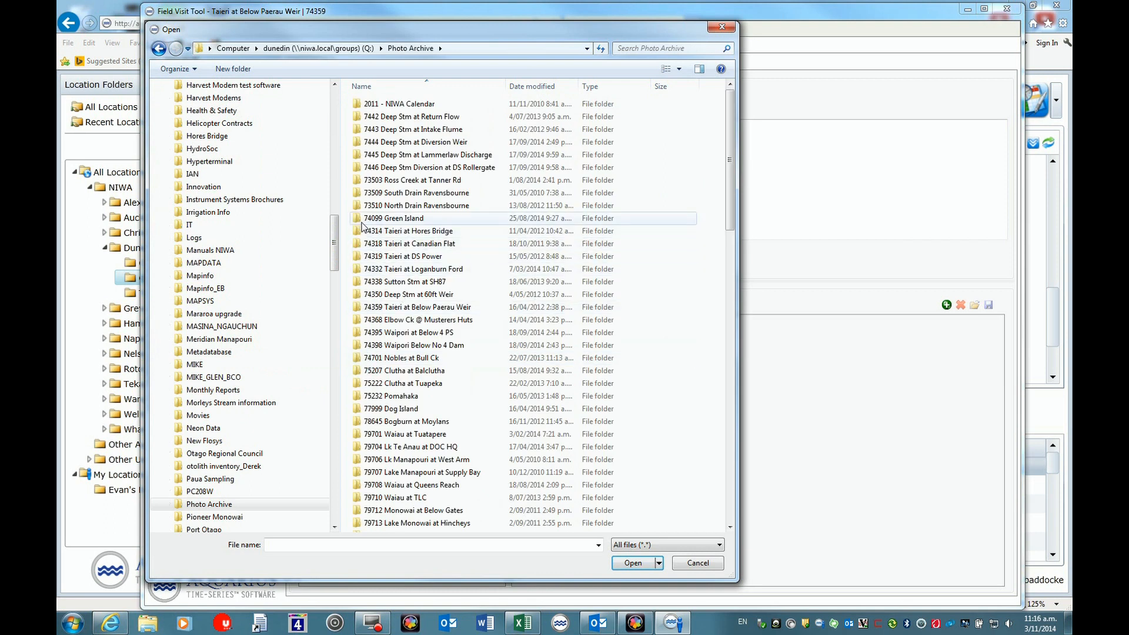
{"action": "double_click", "coordinate": [359, 308]}
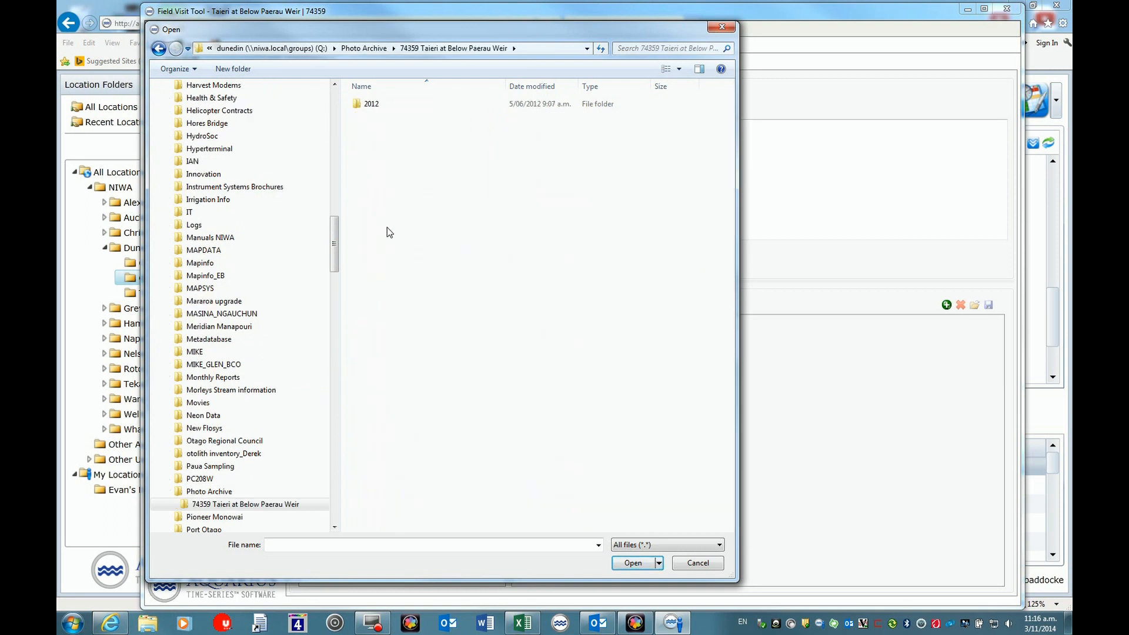
{"action": "double_click", "coordinate": [357, 109]}
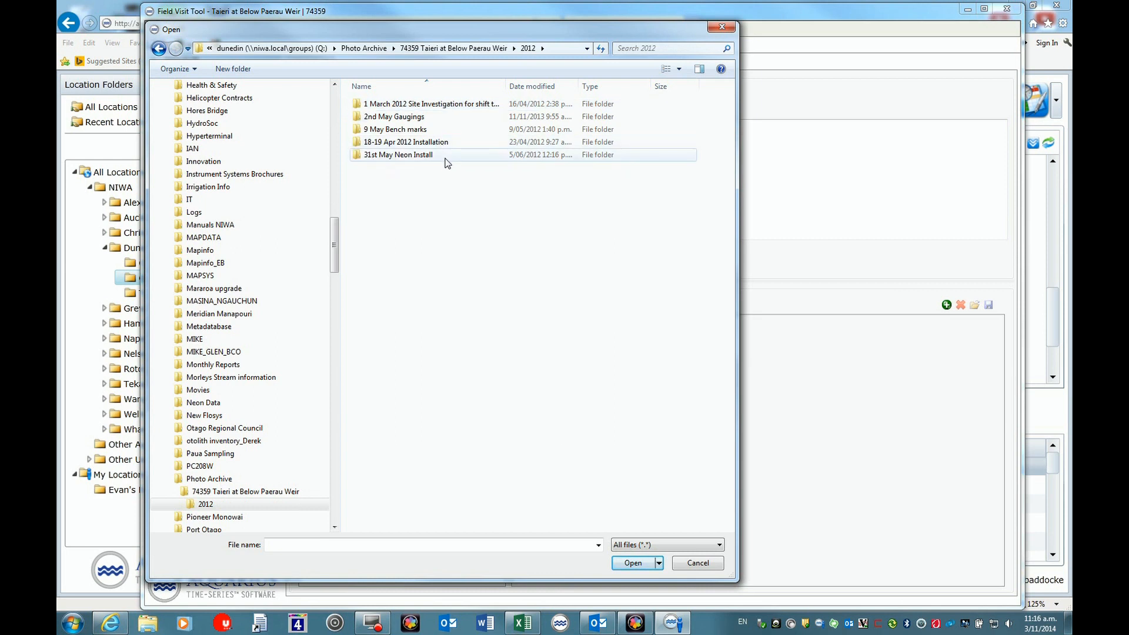
{"action": "double_click", "coordinate": [359, 130]}
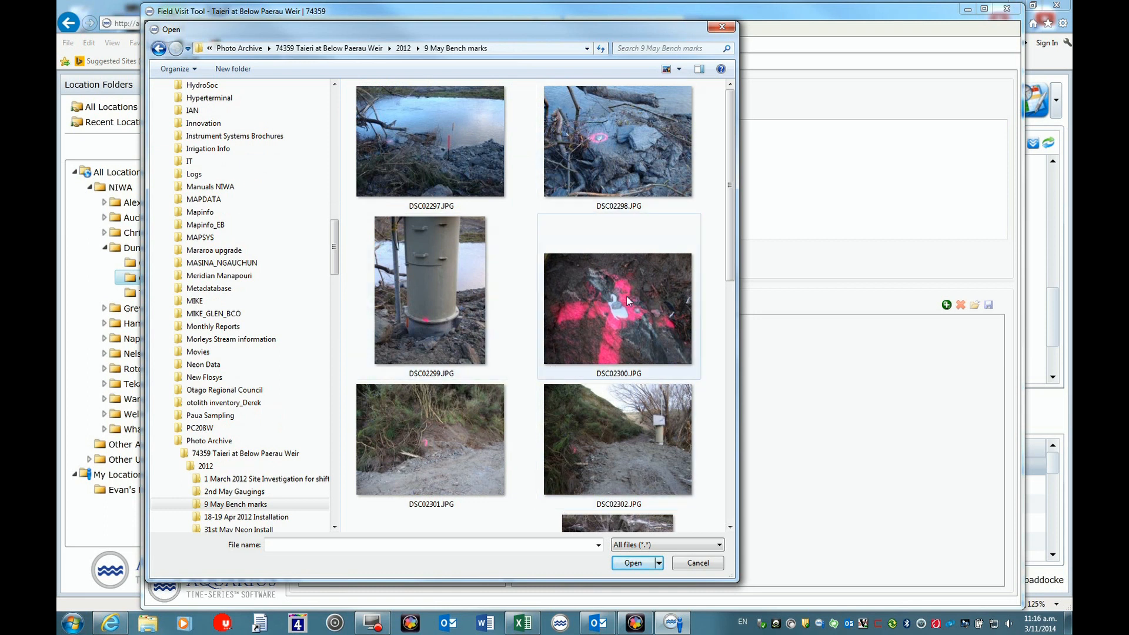
{"action": "left_click", "coordinate": [616, 441]}
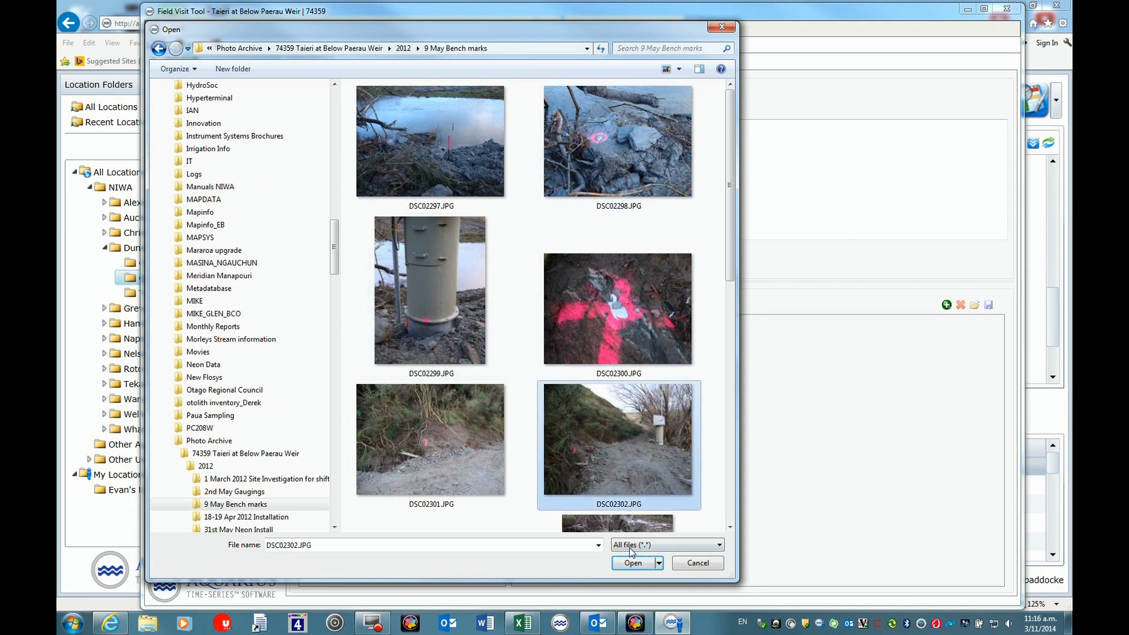
{"action": "left_click", "coordinate": [633, 563]}
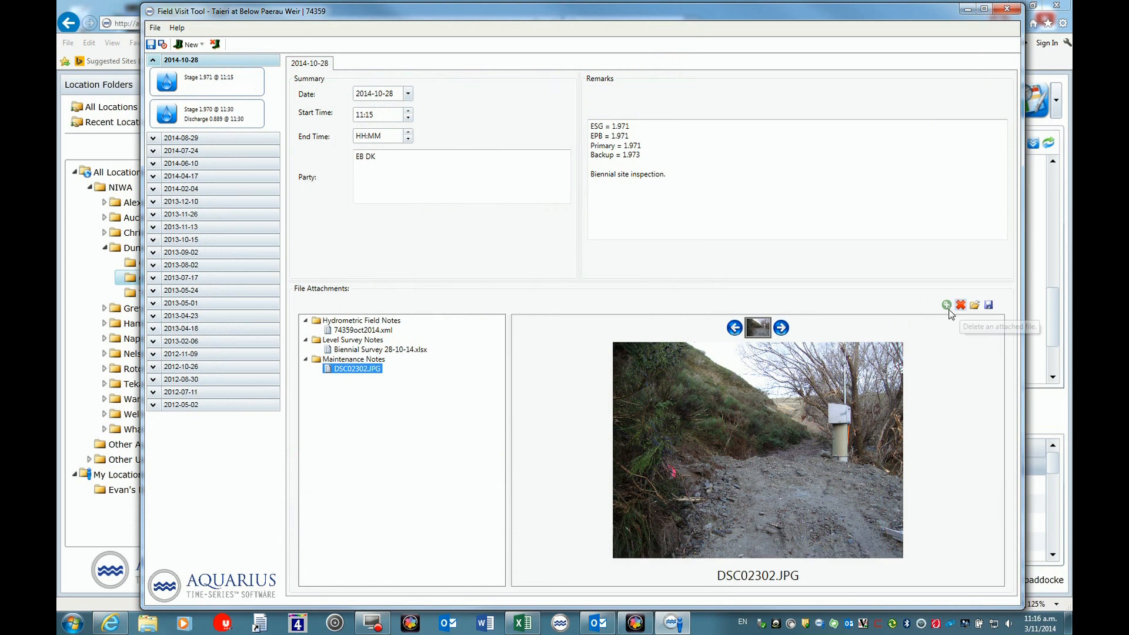
Attach DSC02299.JPG from the 9 May Bench marks photo folder to Maintenance Notes of the 2014-10-28 visit.
{"action": "left_click", "coordinate": [355, 359]}
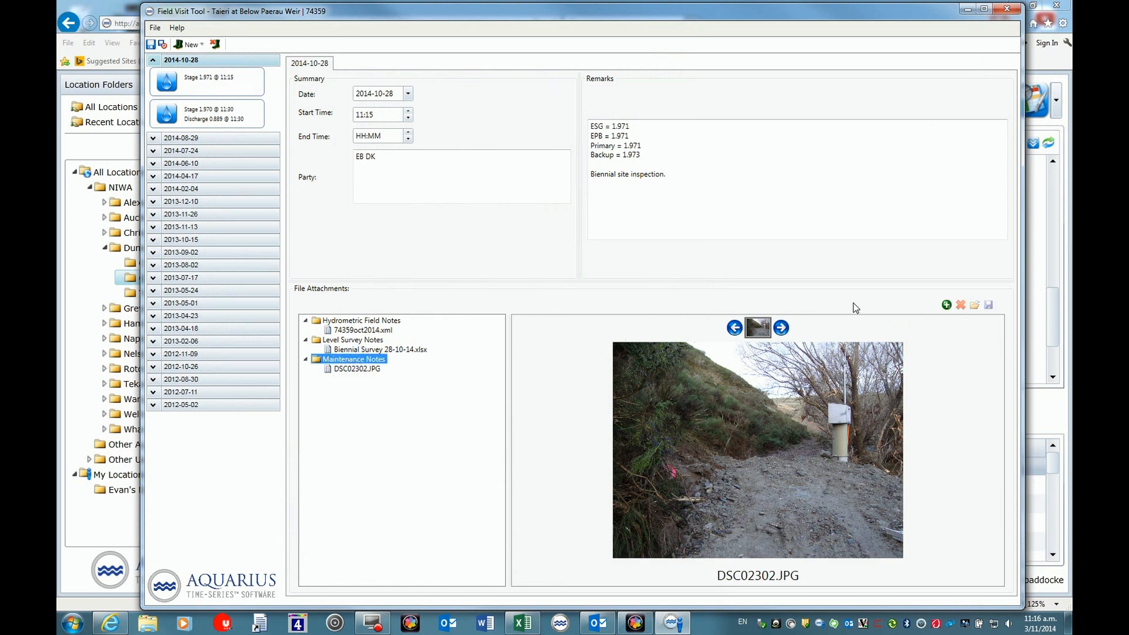
{"action": "left_click", "coordinate": [946, 305]}
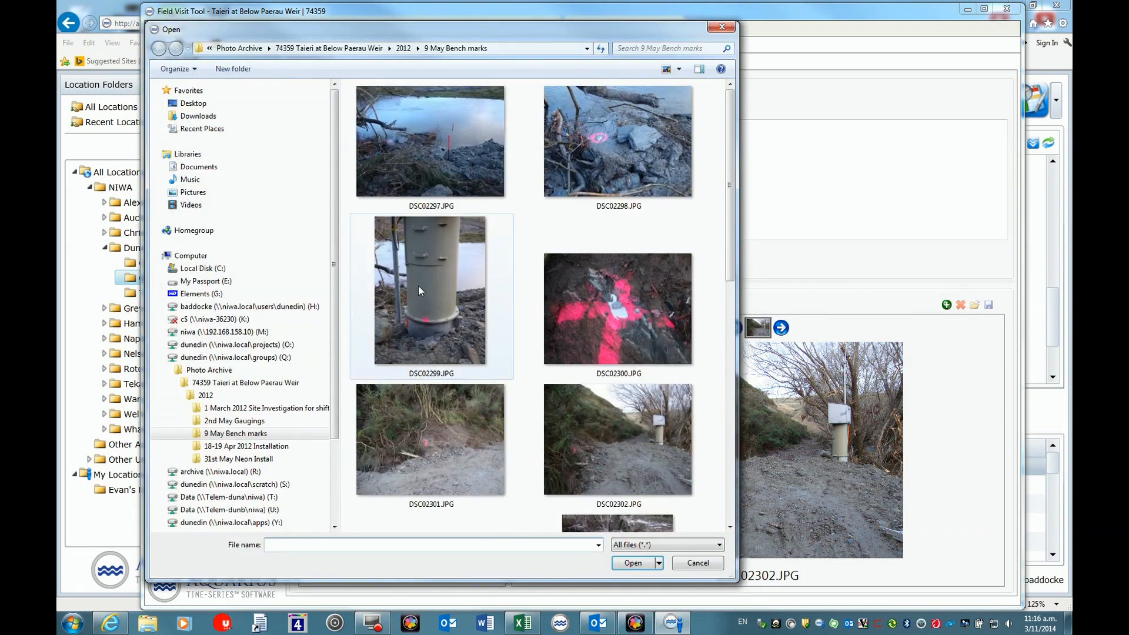
{"action": "left_click", "coordinate": [427, 293]}
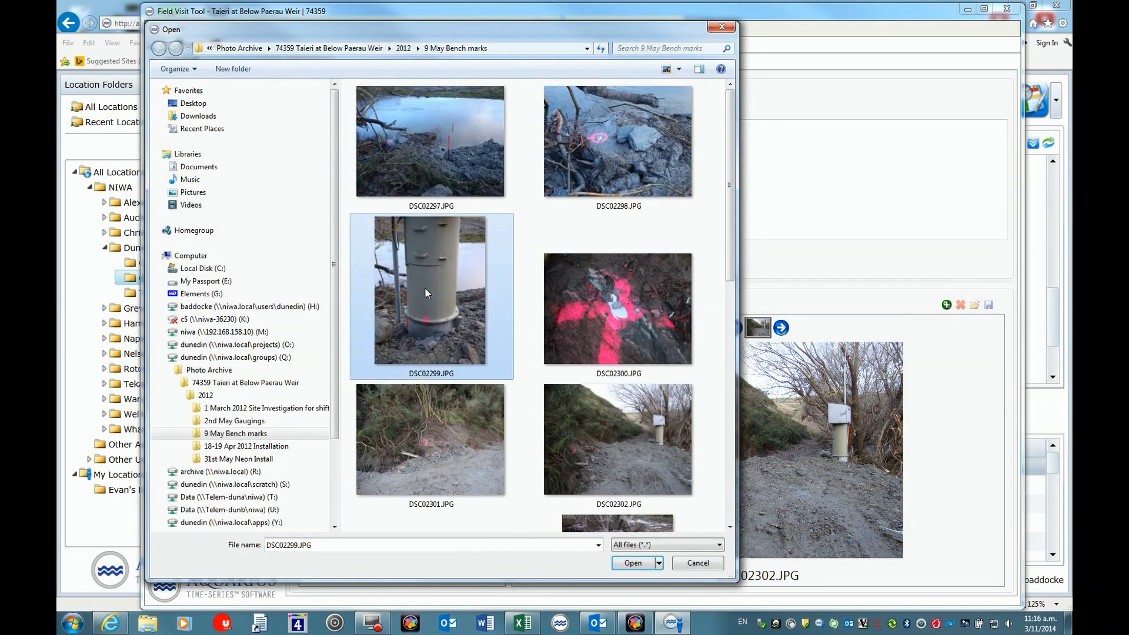
{"action": "left_click", "coordinate": [628, 563]}
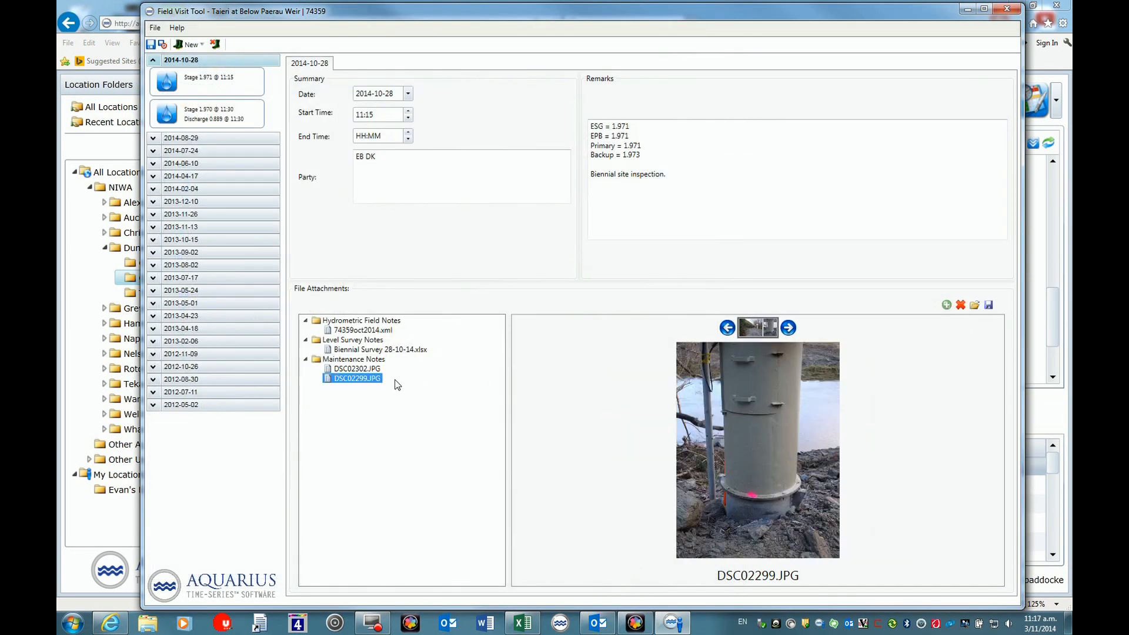
Attach DSC02298.JPG from the 9 May Bench marks photo folder to Maintenance Notes as a further photo.
{"action": "left_click", "coordinate": [353, 359]}
{"action": "left_click", "coordinate": [945, 304]}
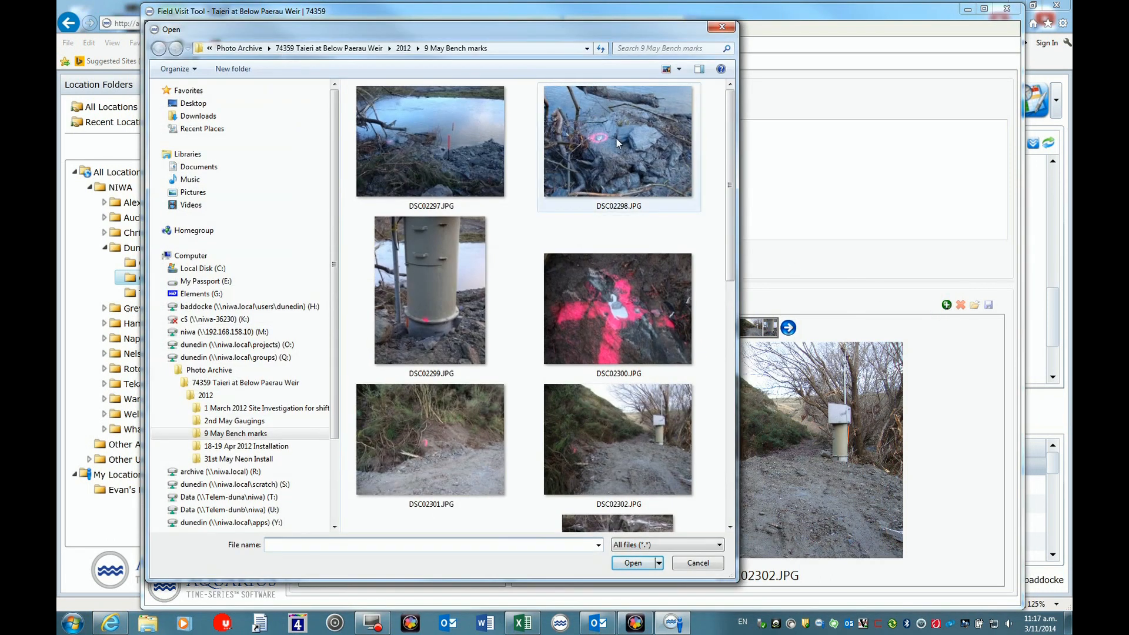
{"action": "left_click", "coordinate": [616, 136]}
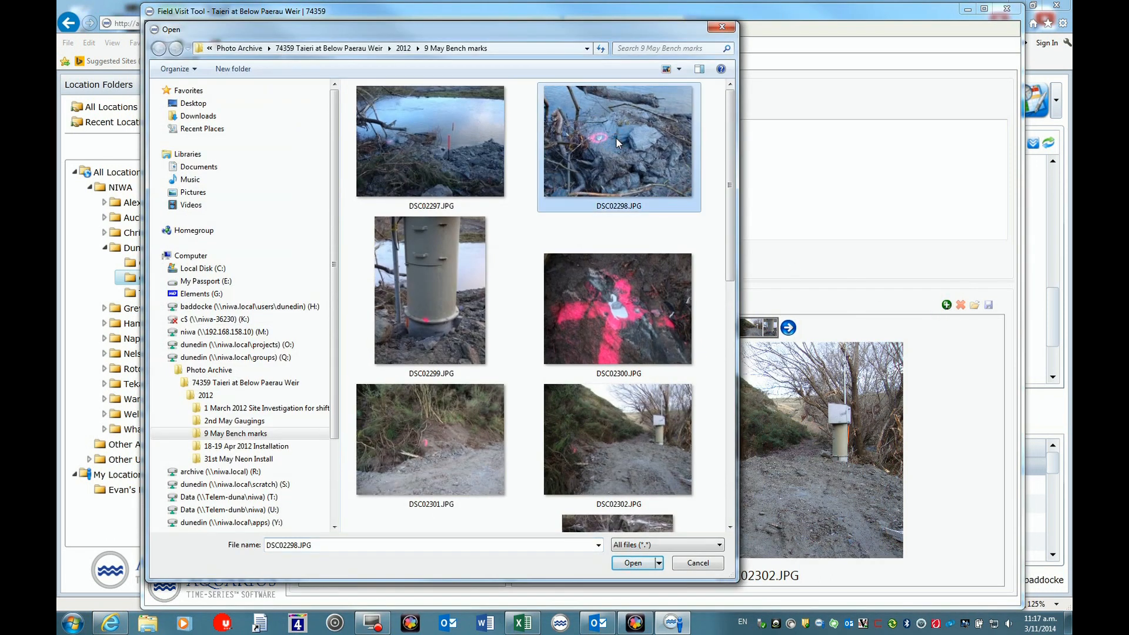
{"action": "left_click", "coordinate": [633, 563]}
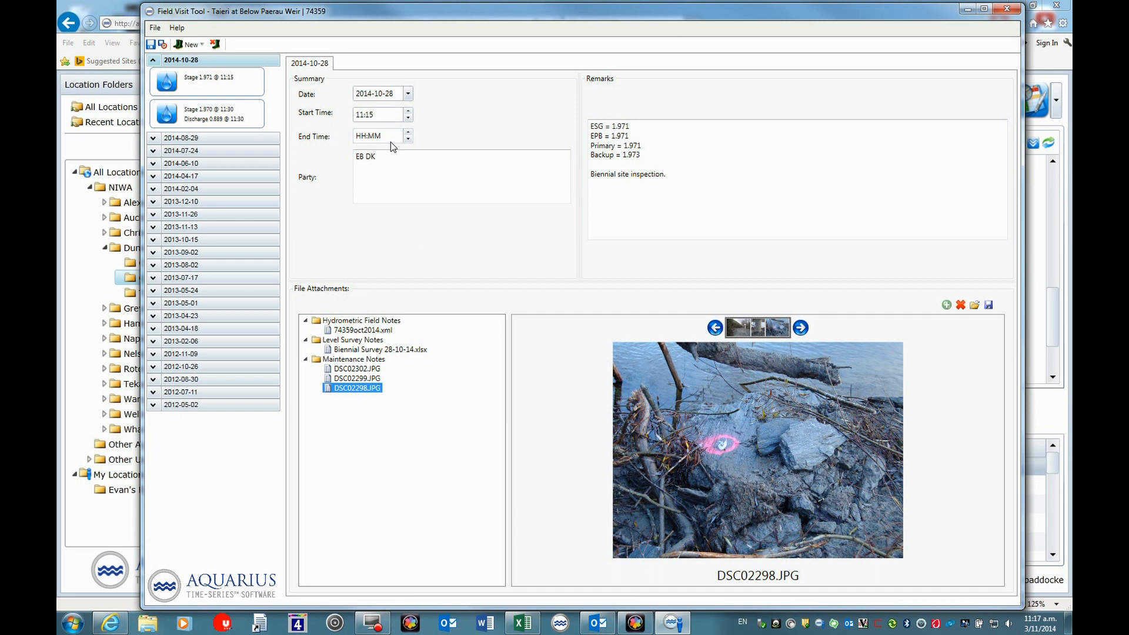
Save the 2014-10-28 field visit and exit the Field Visit Tool, returning to the Springboard locations list.
{"action": "left_click", "coordinate": [161, 45]}
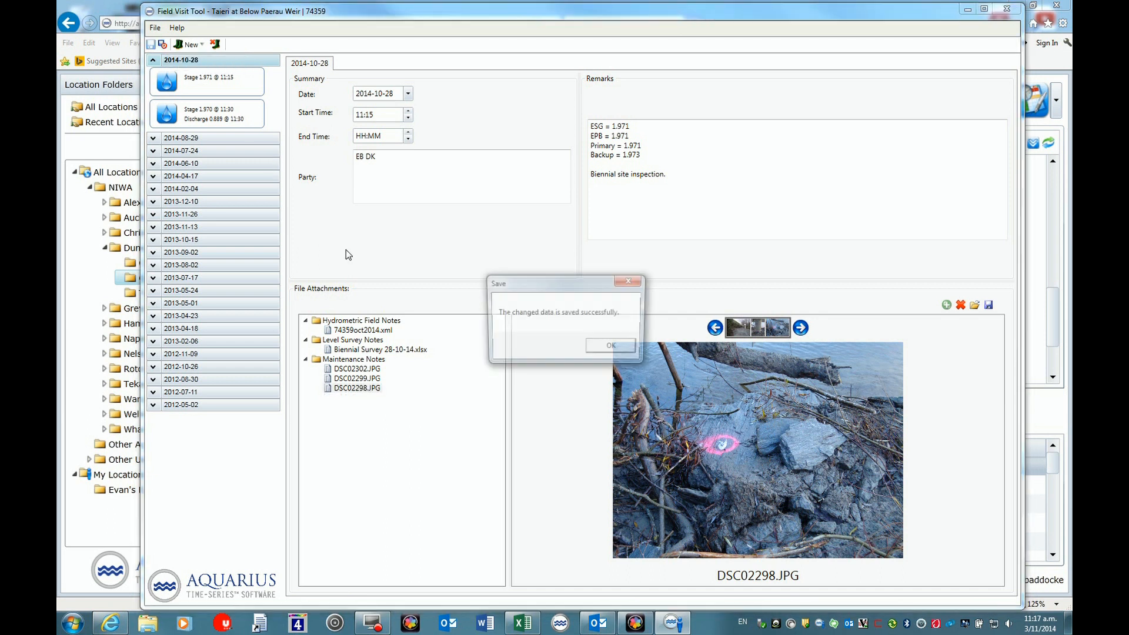
{"action": "left_click", "coordinate": [599, 346]}
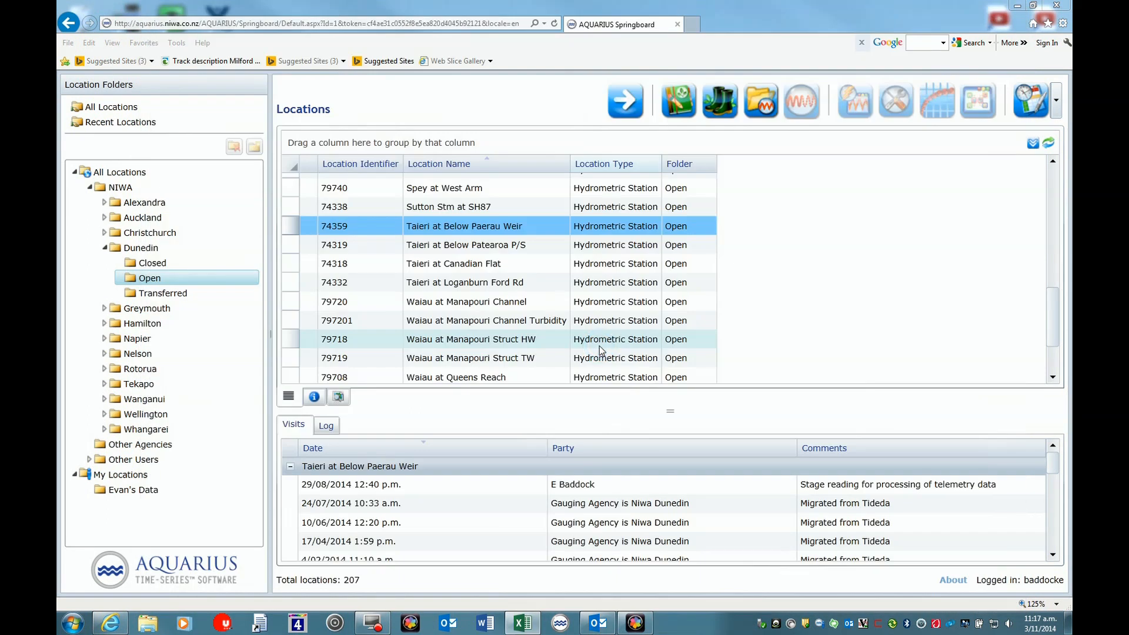